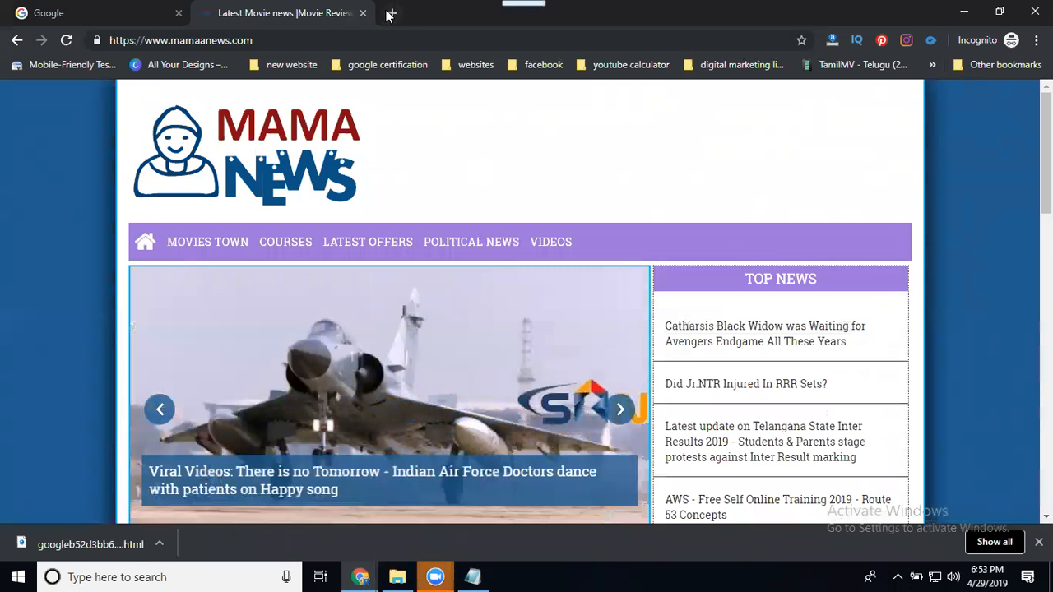
# Step: Open Bing Webmaster Tools in a new browser tab and sign in with the existing Google account
pyautogui.click(391, 13)
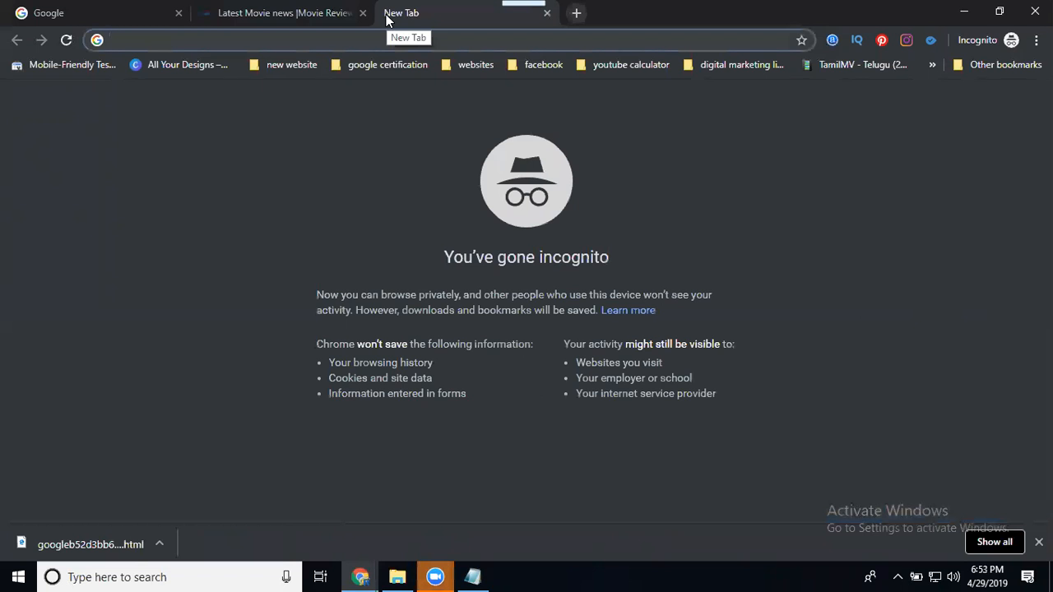
pyautogui.write('bing.com/we')
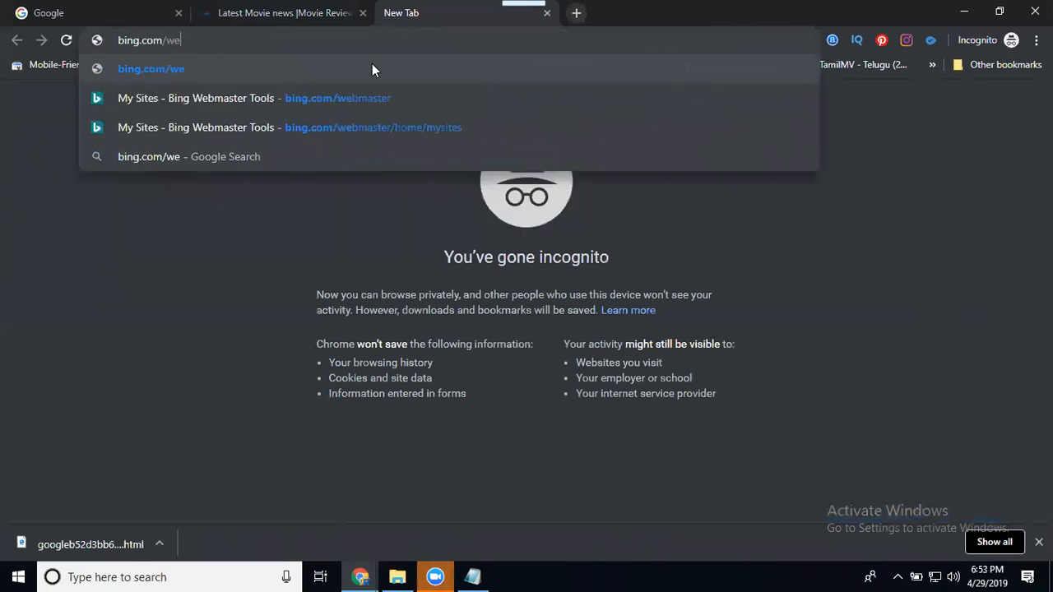
pyautogui.click(356, 99)
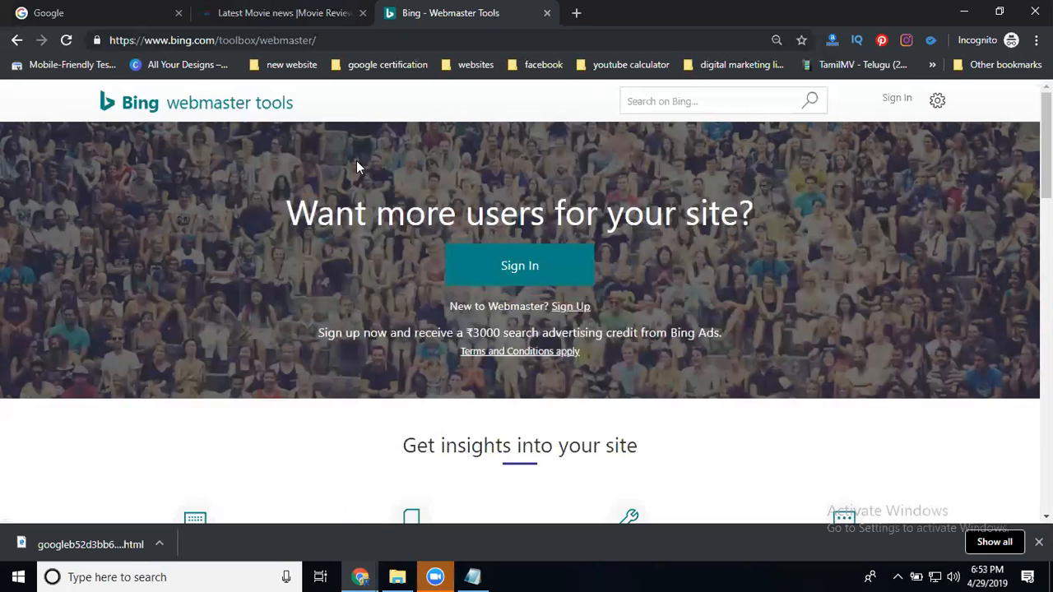
pyautogui.click(508, 268)
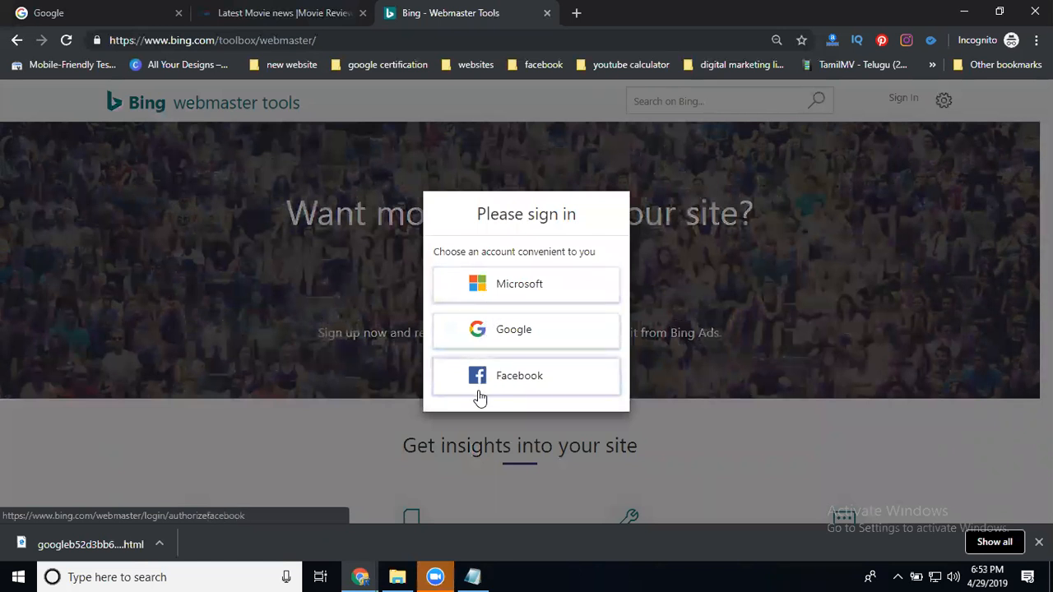
pyautogui.click(485, 335)
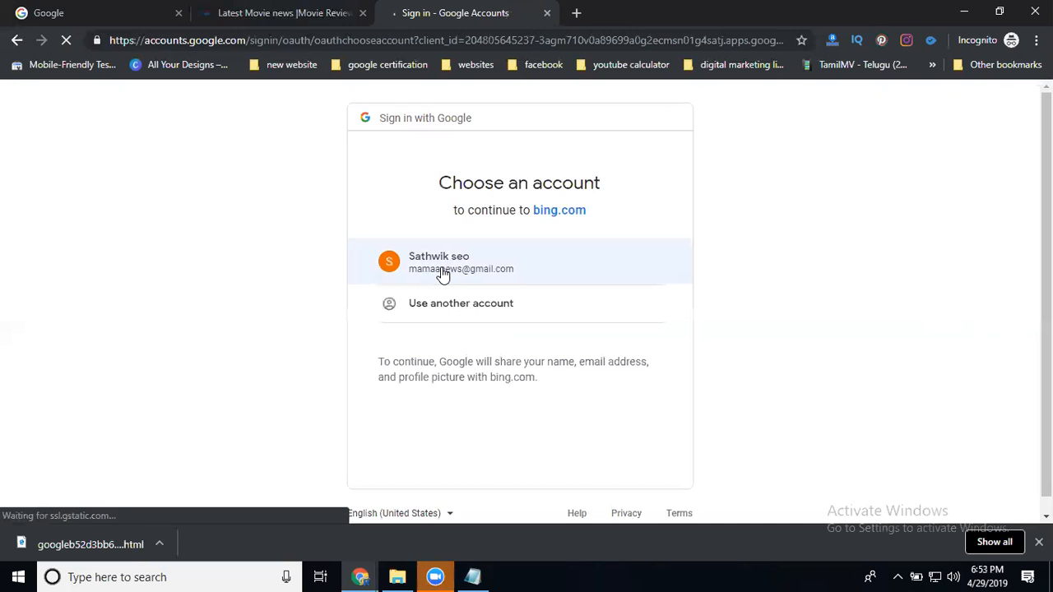
pyautogui.click(441, 269)
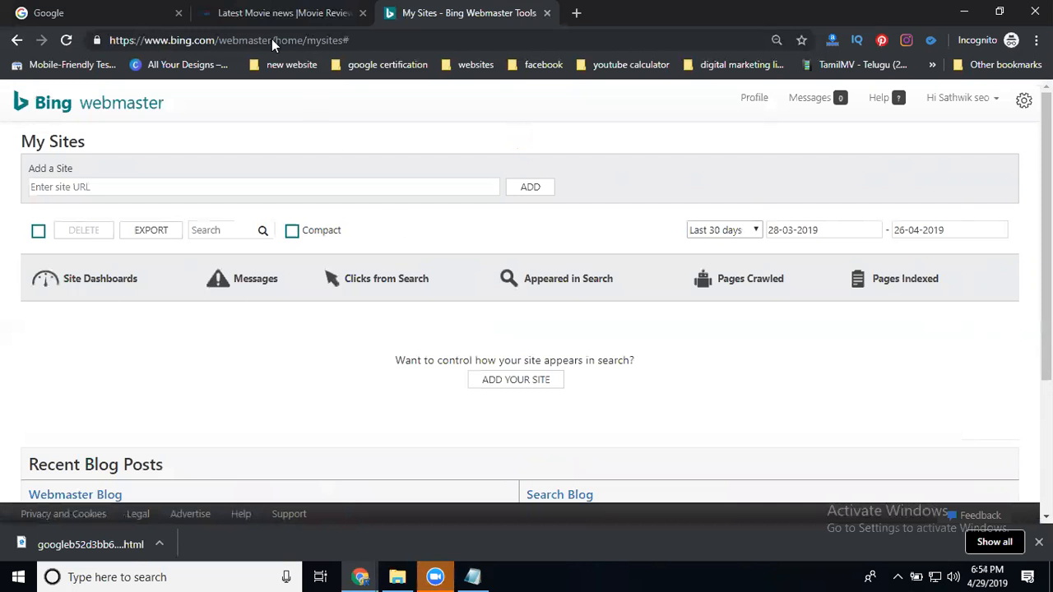
pyautogui.click(236, 12)
pyautogui.click(232, 40)
pyautogui.hotkey('ctrl', 'c')
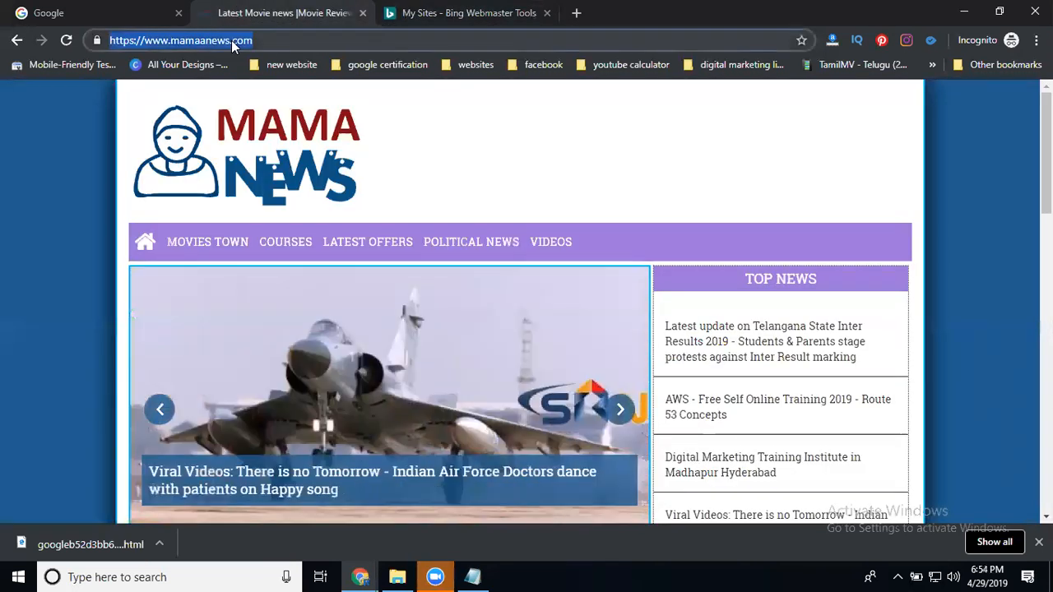
pyautogui.click(411, 12)
pyautogui.click(51, 187)
pyautogui.hotkey('ctrl', 'v')
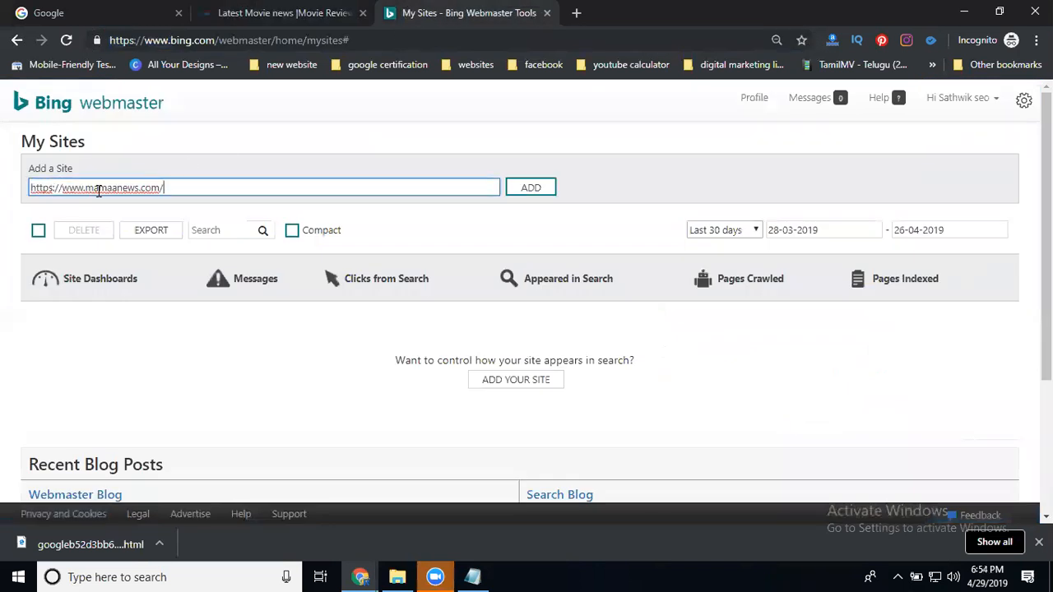
pyautogui.click(526, 188)
pyautogui.click(541, 193)
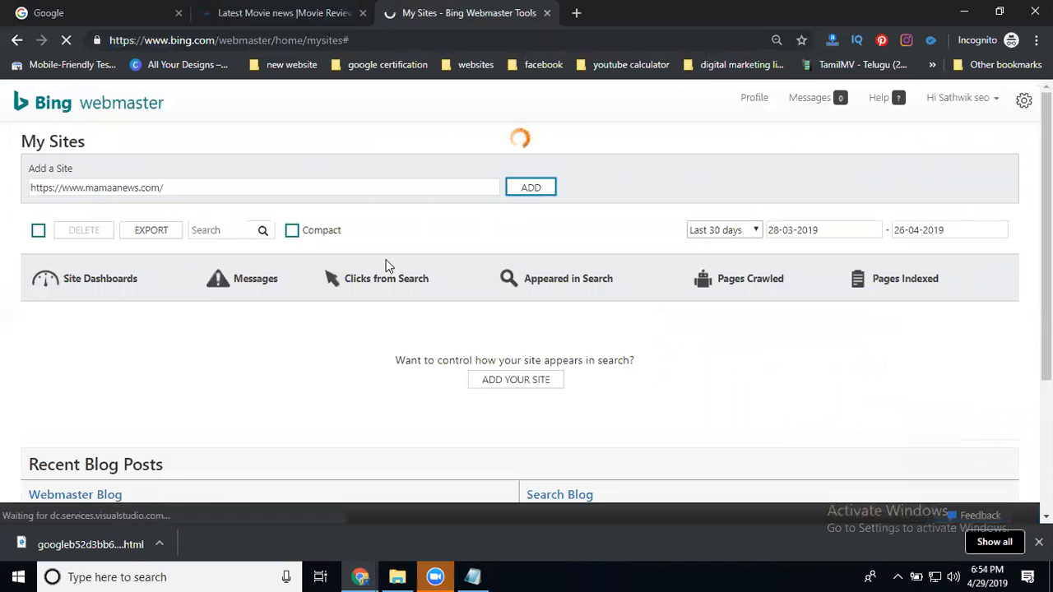
pyautogui.click(162, 234)
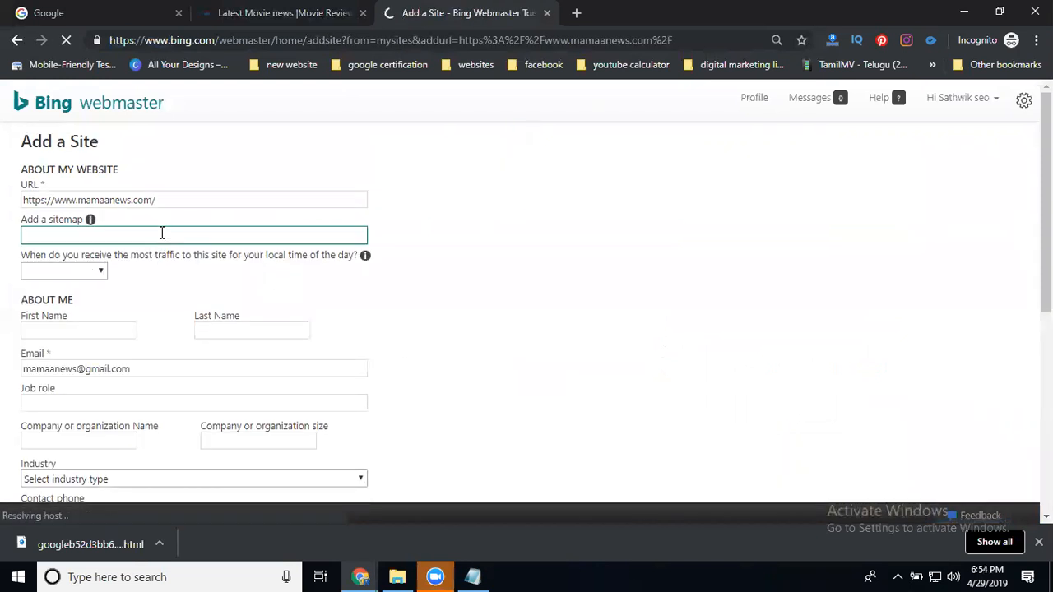
pyautogui.hotkey('ctrl', 'v')
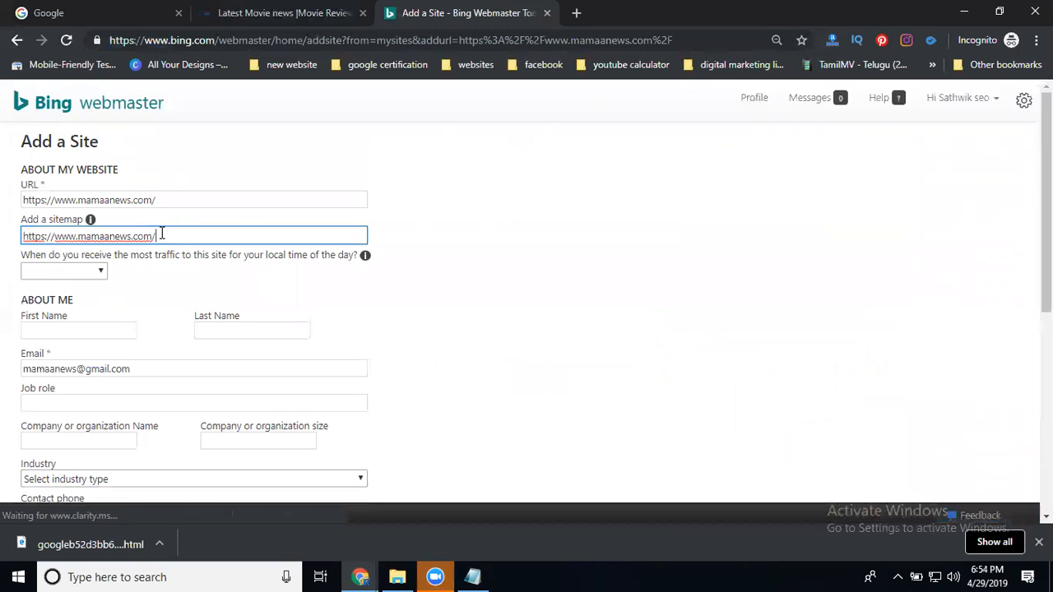
pyautogui.write('sitemap.xml')
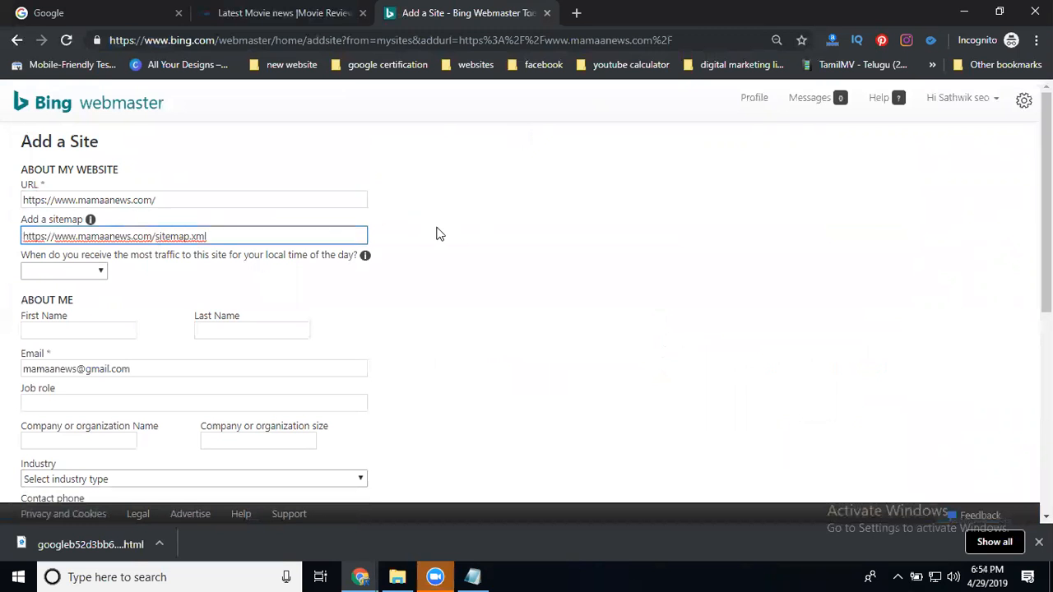
pyautogui.scroll(-3, 468, 237)
pyautogui.scroll(1, 100, 242)
pyautogui.click(59, 198)
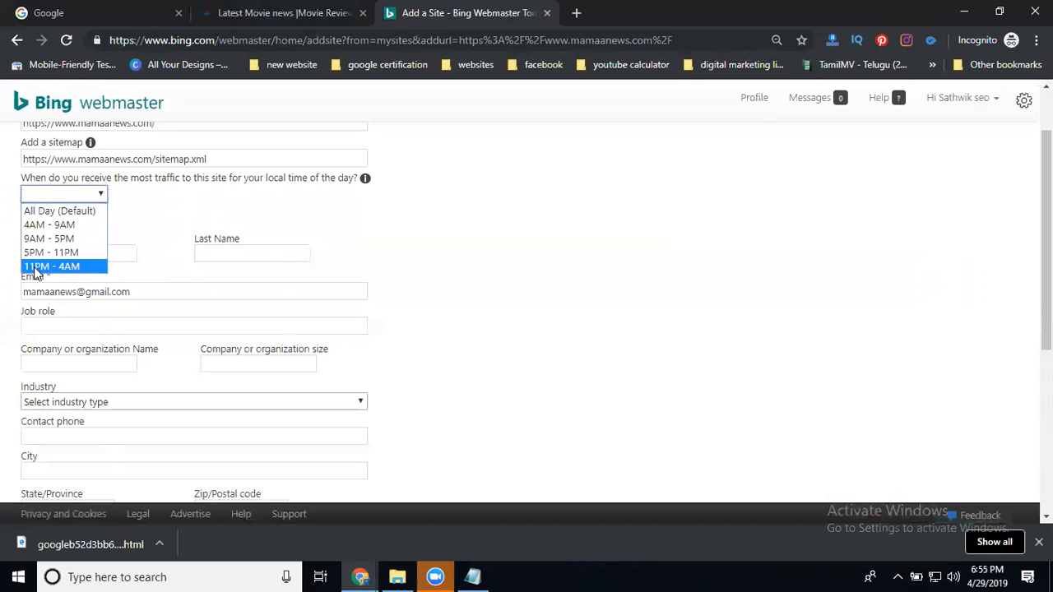
pyautogui.click(50, 210)
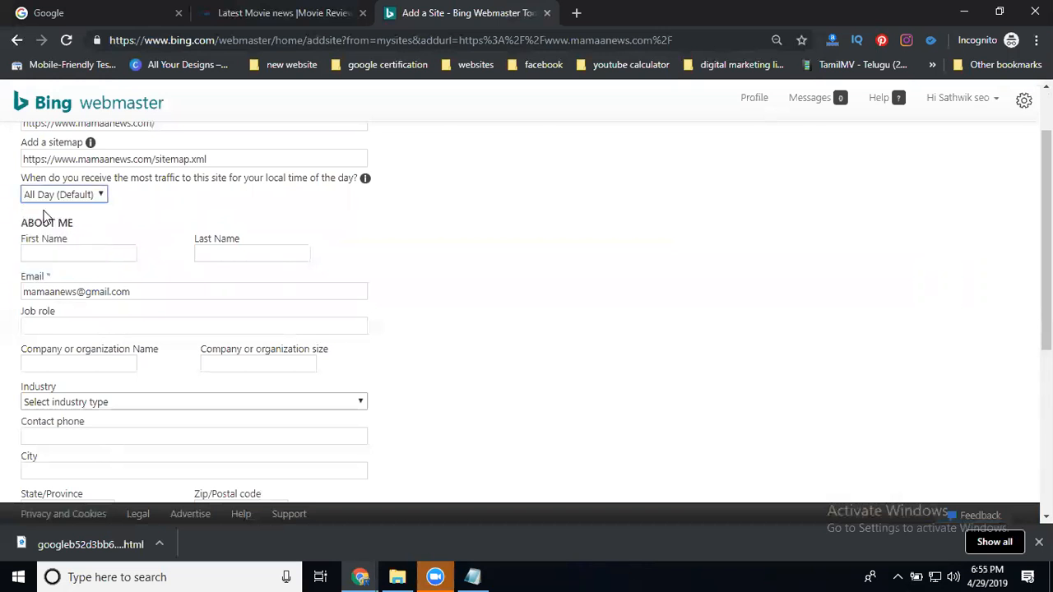
# Step: Mark the profile as an agency rather than a site owner and save the site's registration form
pyautogui.scroll(-4, 322, 251)
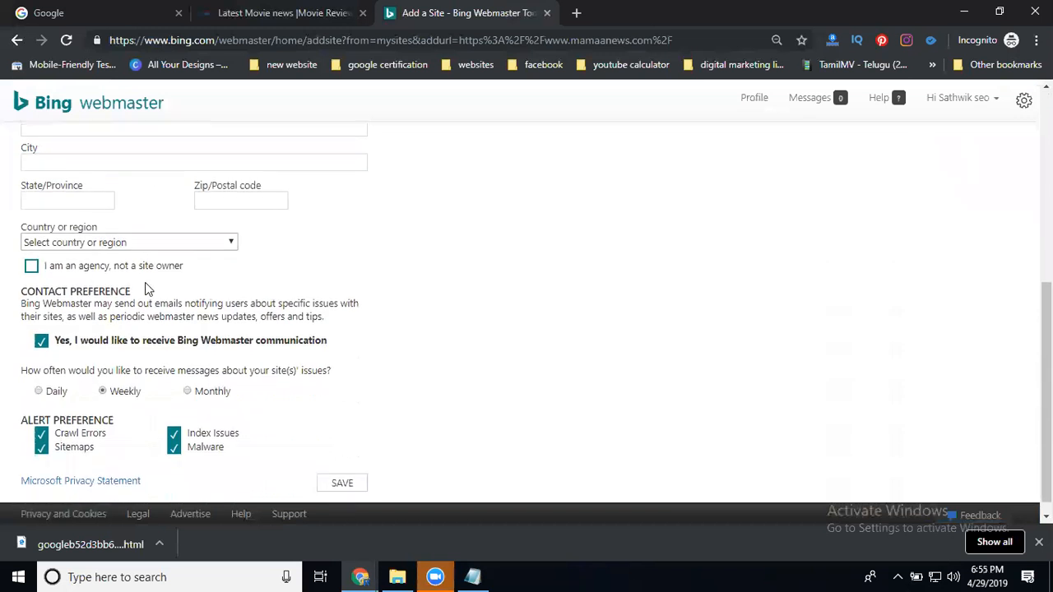
pyautogui.click(29, 269)
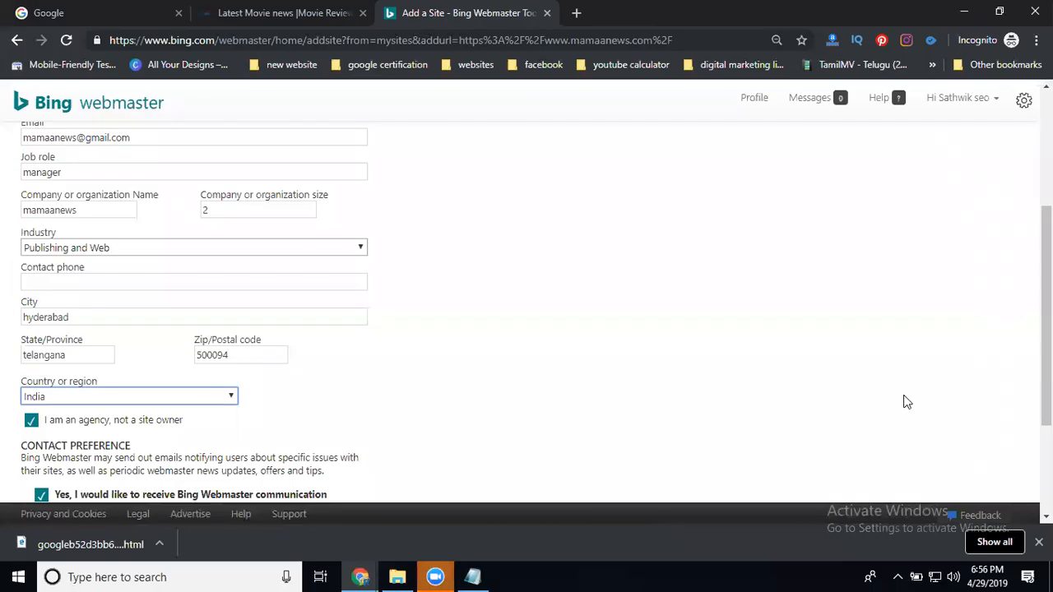
pyautogui.scroll(3, 258, 317)
pyautogui.scroll(-4, 259, 318)
pyautogui.scroll(-1, 259, 318)
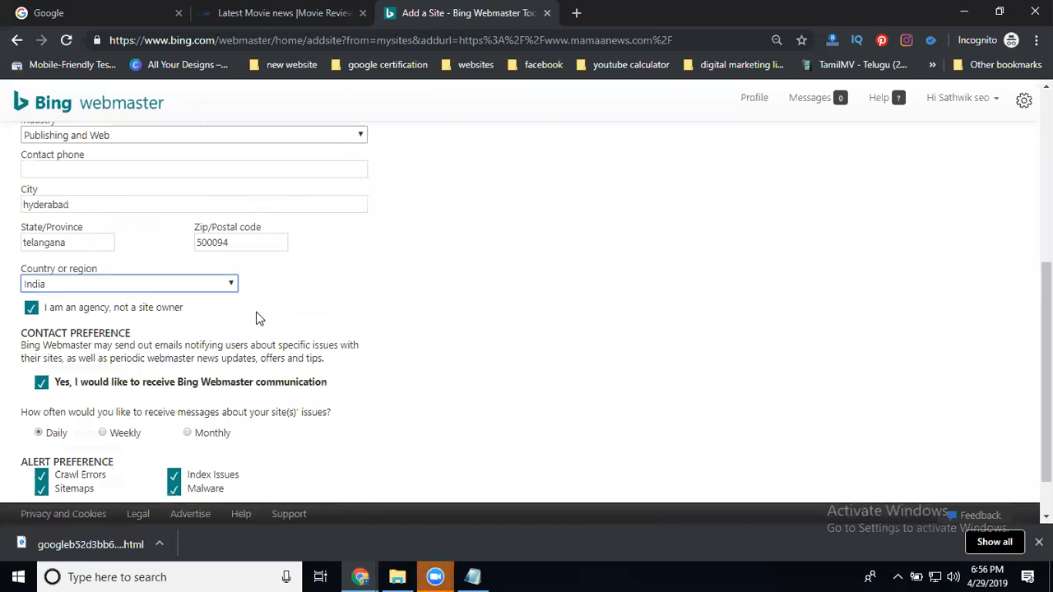
pyautogui.scroll(-1, 259, 317)
pyautogui.click(348, 469)
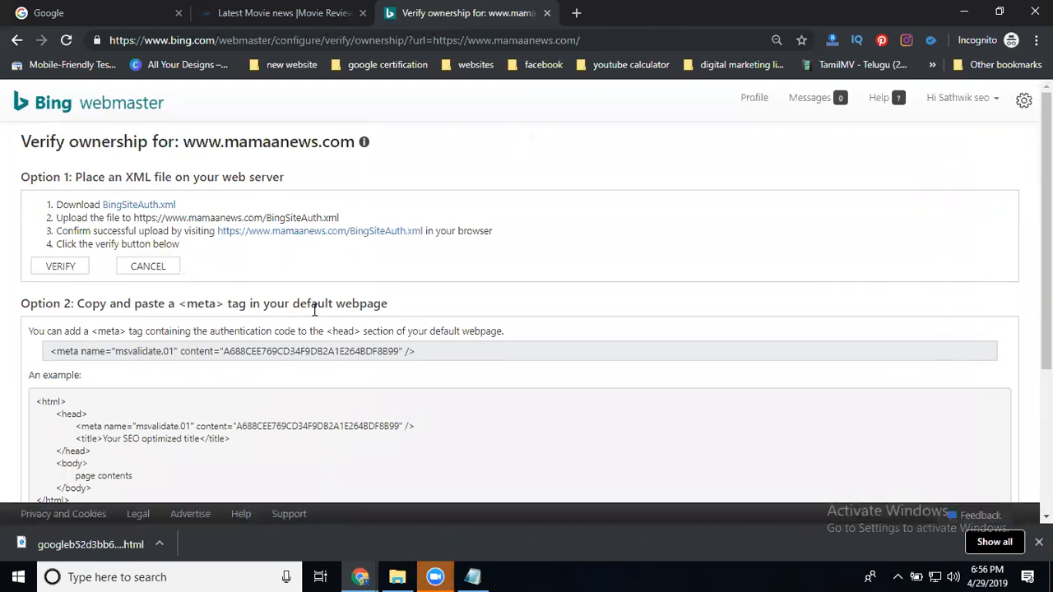
# Step: Download BingSiteAuth.xml and open the public_html folder in cPanel's File Manager in the other browser window
pyautogui.click(141, 209)
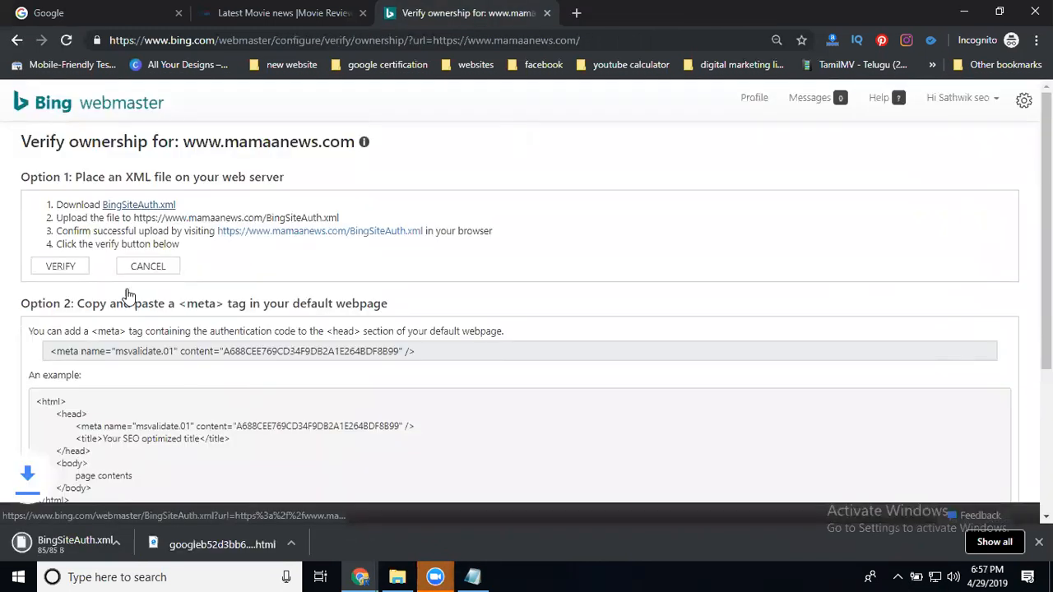
pyautogui.click(361, 576)
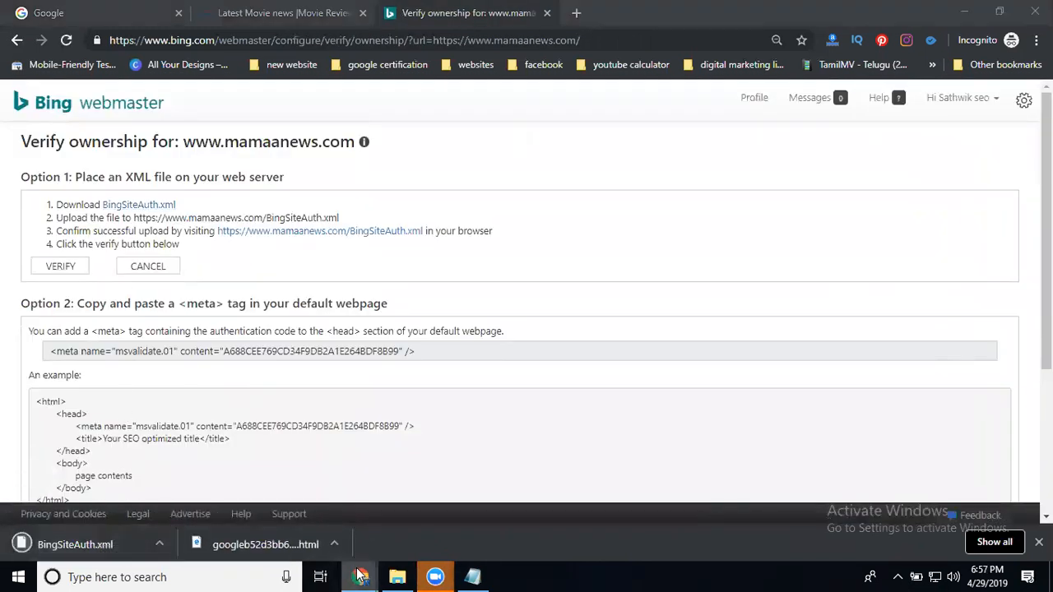
pyautogui.click(316, 544)
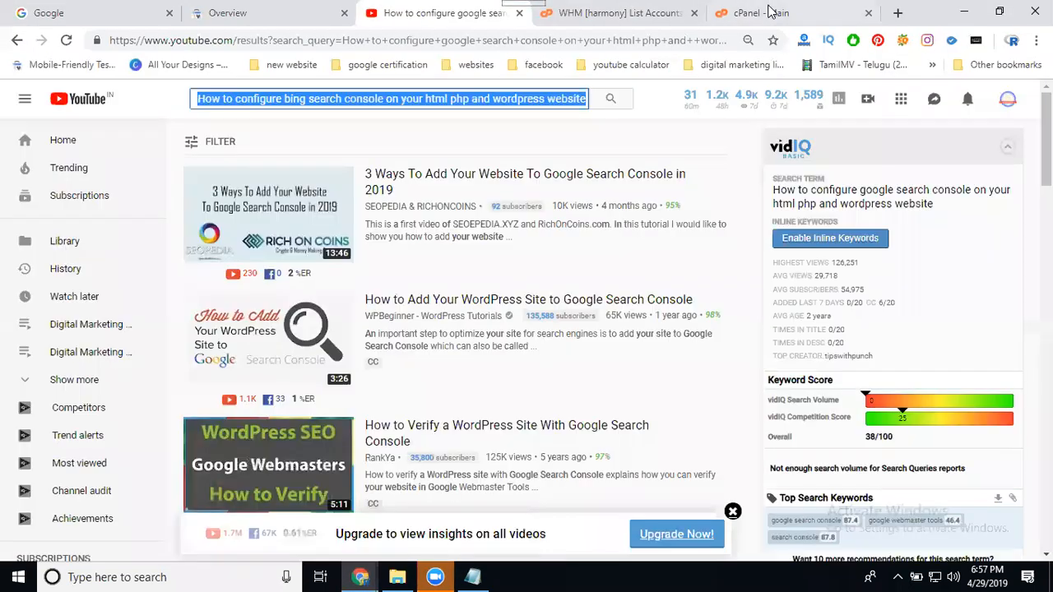
pyautogui.click(770, 12)
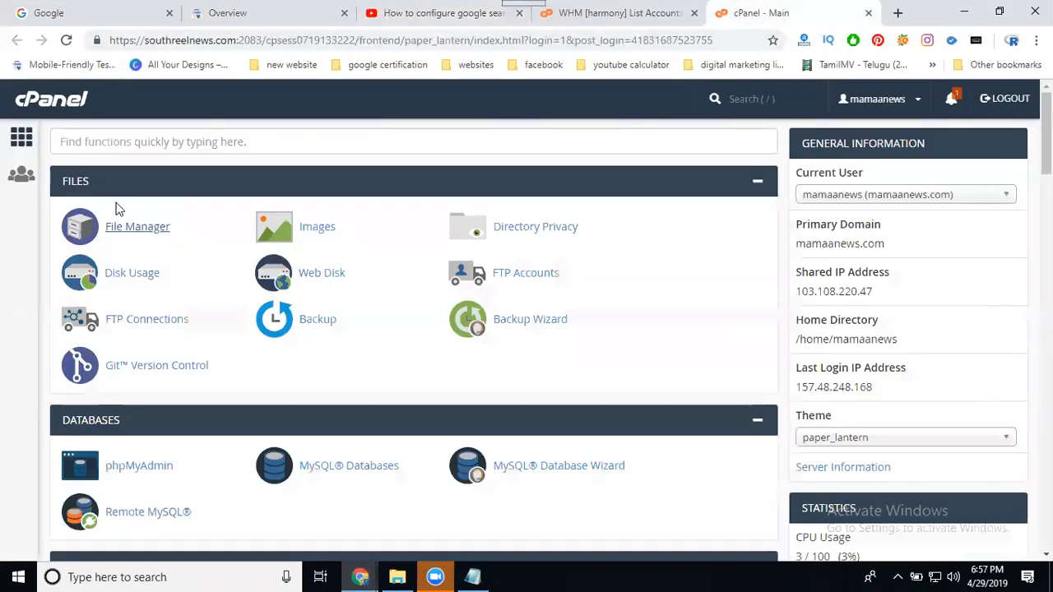
pyautogui.click(116, 235)
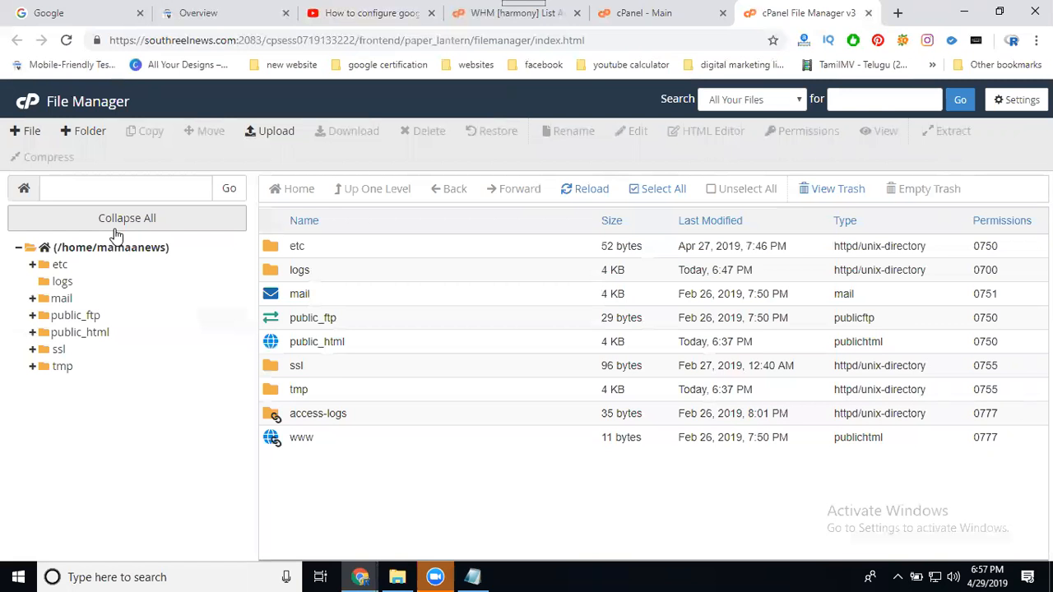
pyautogui.doubleClick(382, 349)
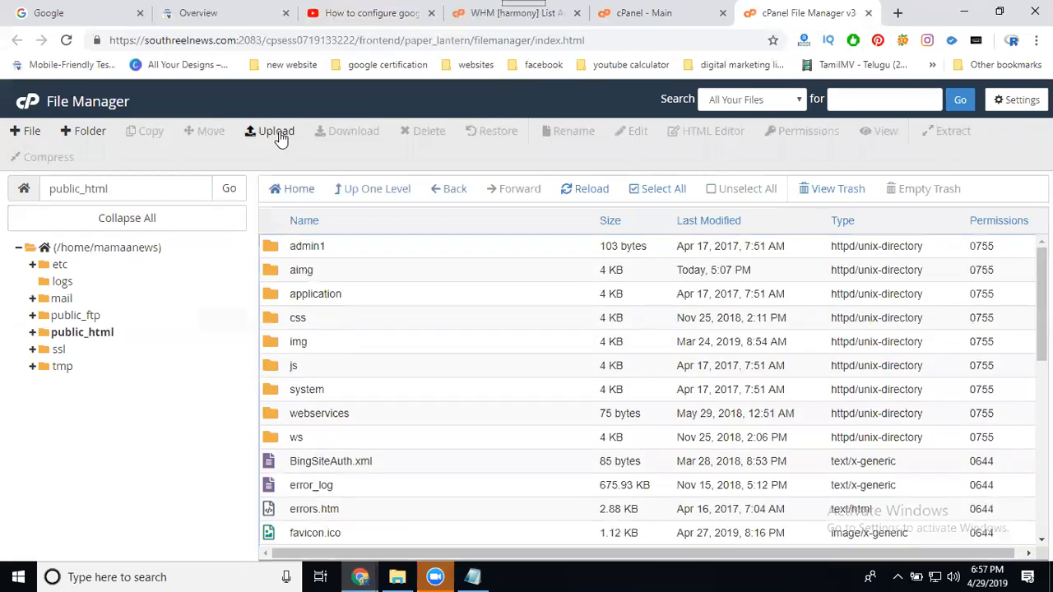
# Step: Upload BingSiteAuth from the Downloads folder to public_html, overwriting the existing file on the server
pyautogui.click(279, 132)
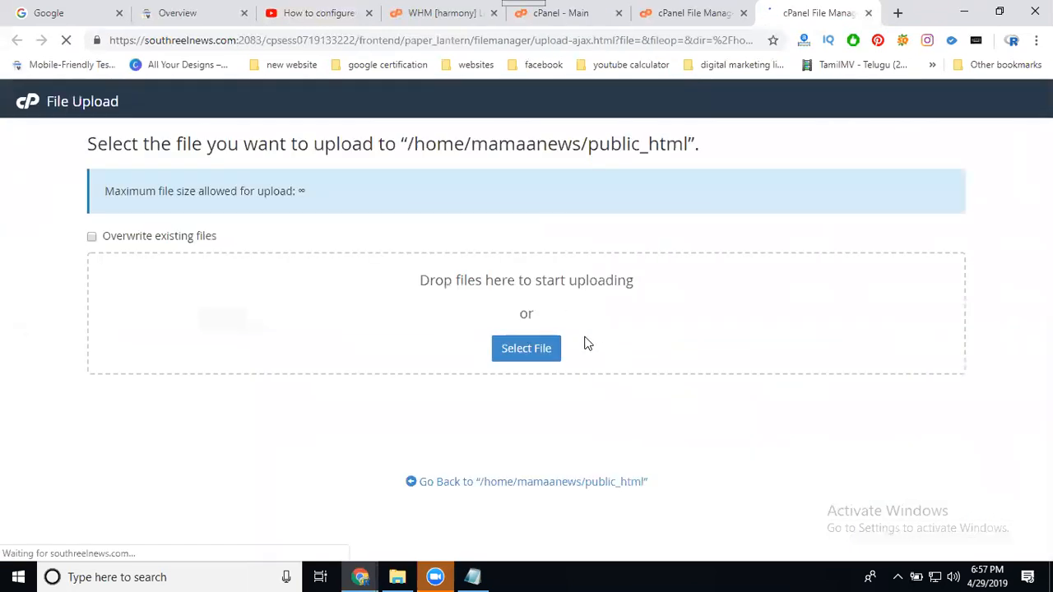
pyautogui.click(539, 352)
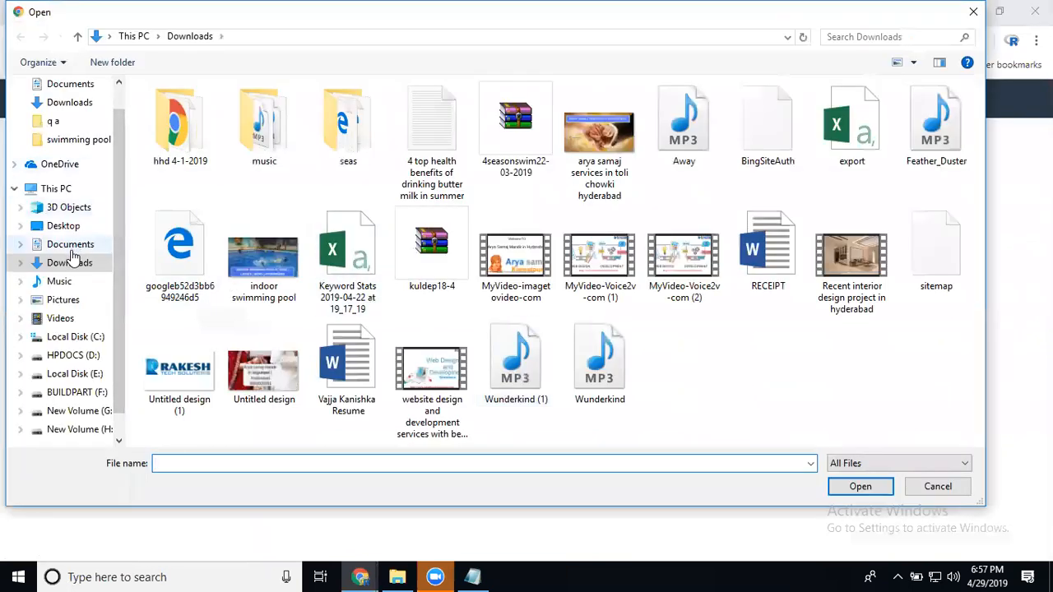
pyautogui.click(73, 260)
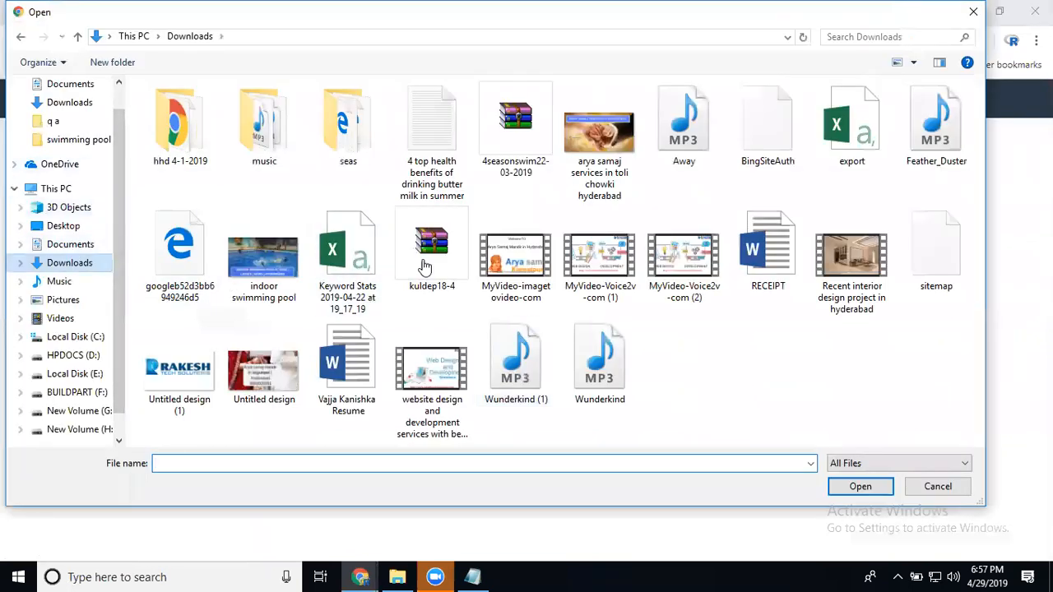
pyautogui.click(765, 150)
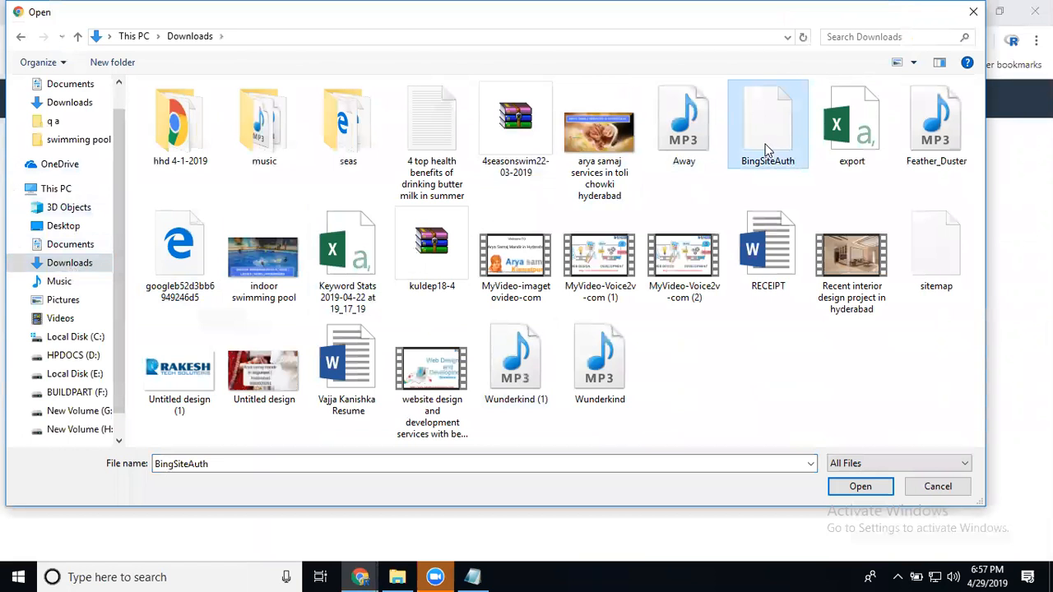
pyautogui.doubleClick(765, 151)
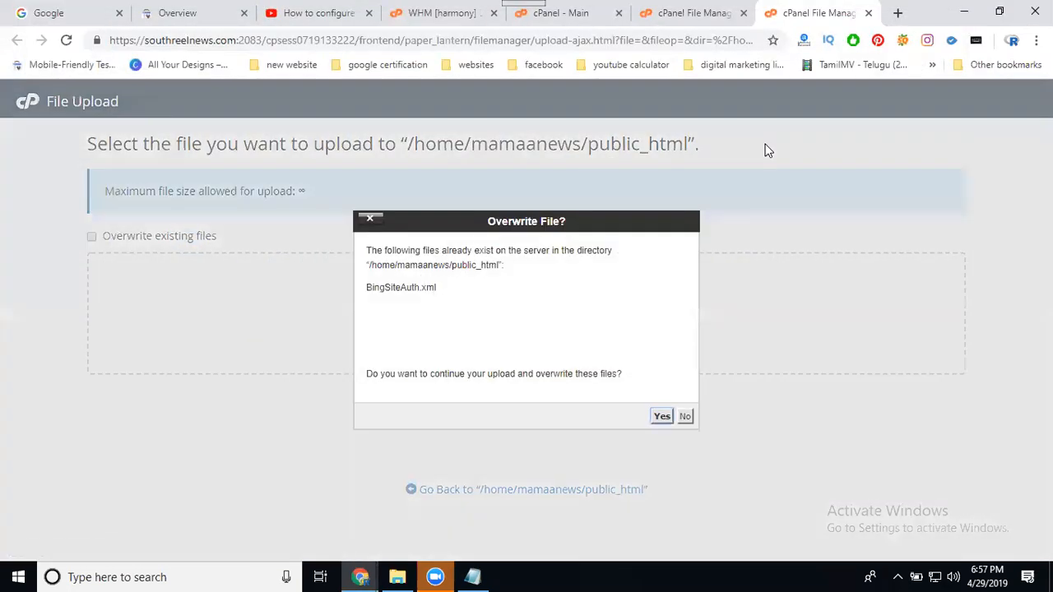
pyautogui.click(661, 416)
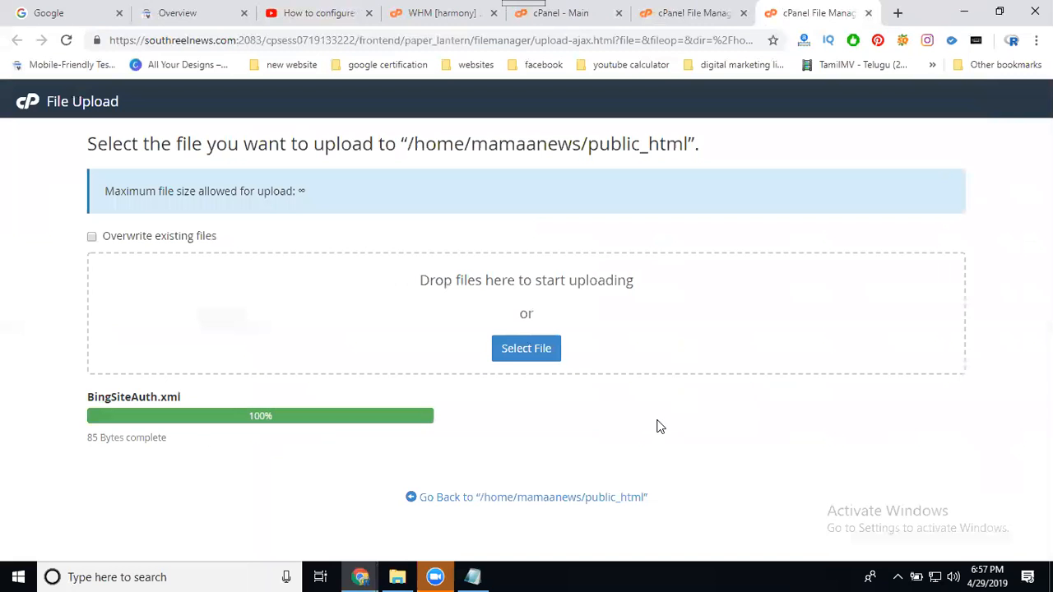
# Step: Return to Bing's ownership page, highlight the Option 2 meta tag, and verify the site with the Option 1 XML file
pyautogui.click(362, 576)
pyautogui.click(401, 534)
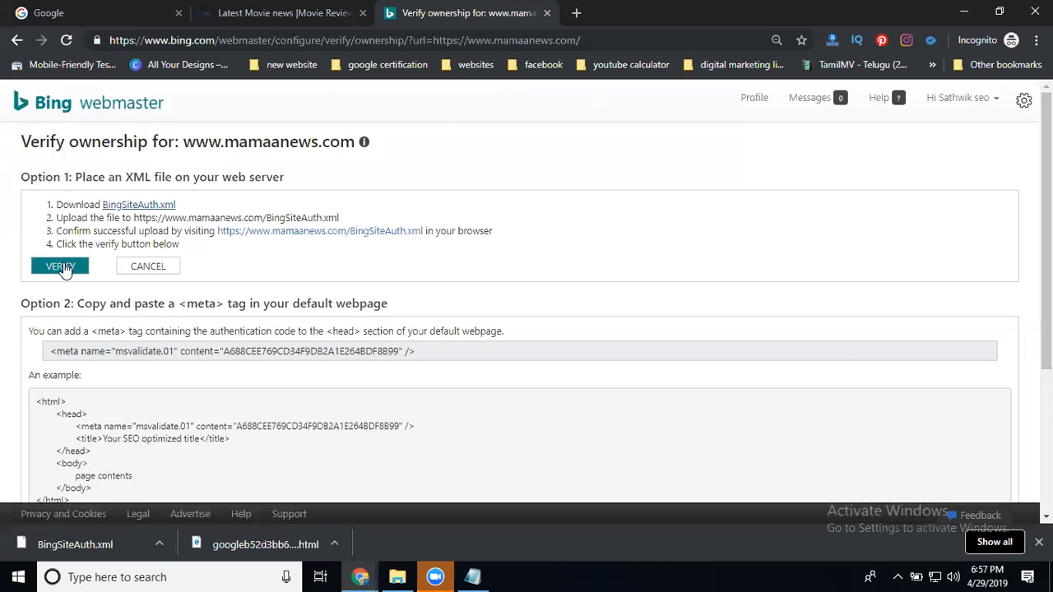
pyautogui.scroll(-2, 413, 234)
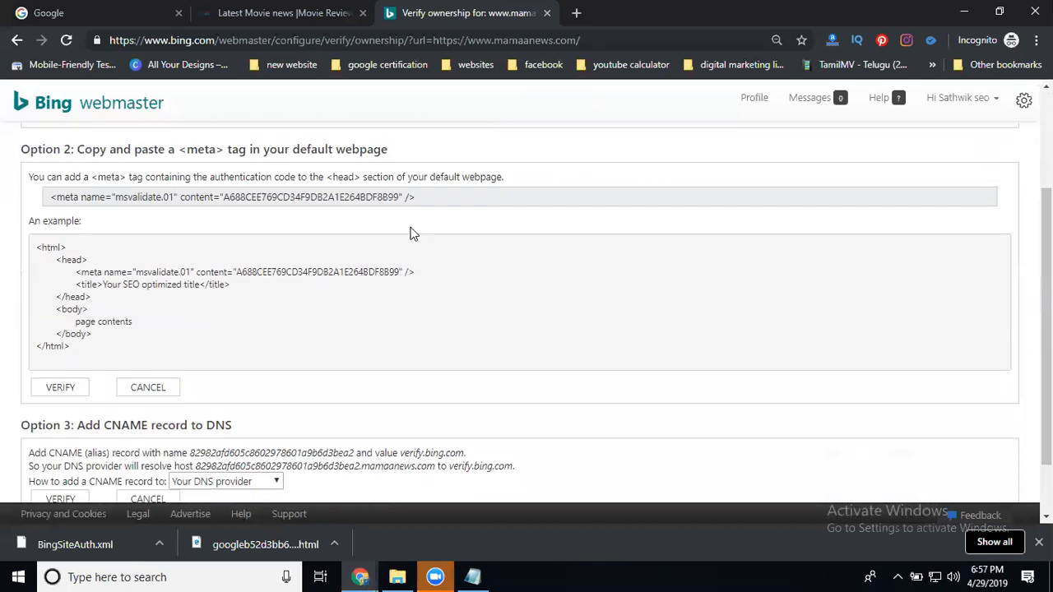
pyautogui.moveTo(418, 198); pyautogui.dragTo(51, 192)
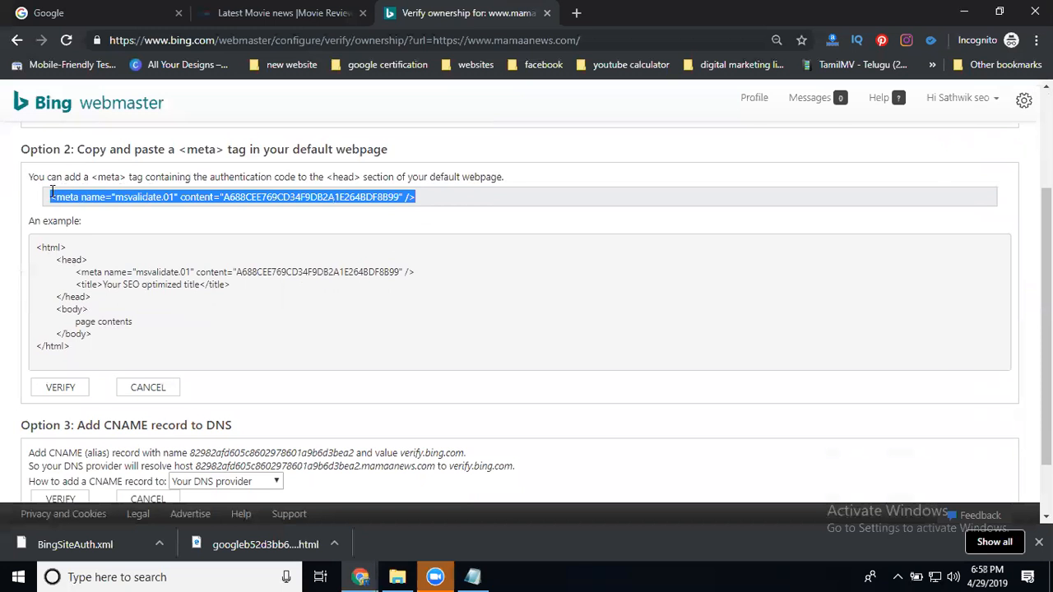
pyautogui.scroll(2, 51, 193)
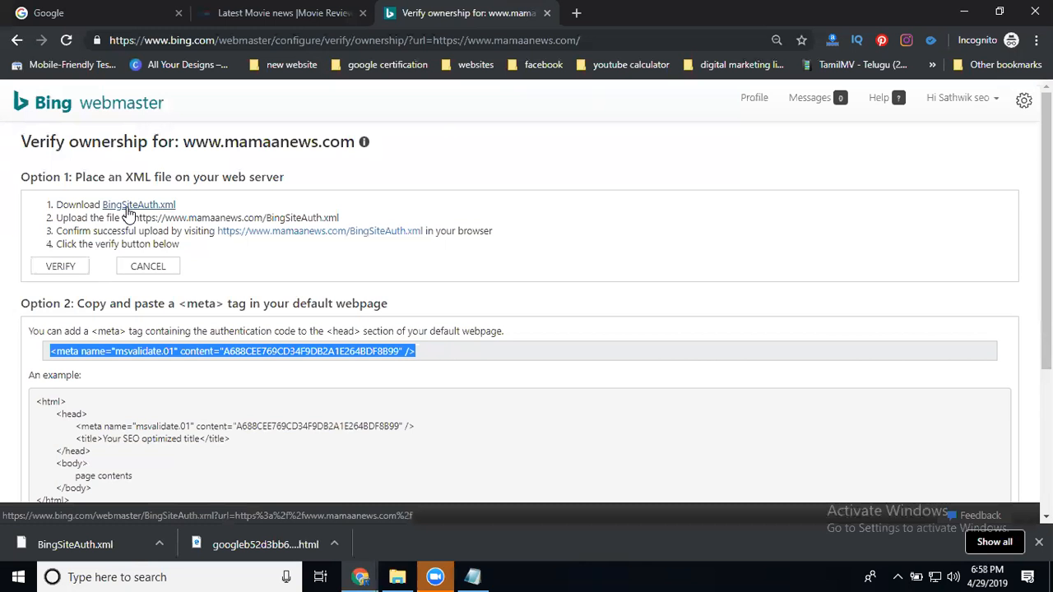
pyautogui.click(48, 268)
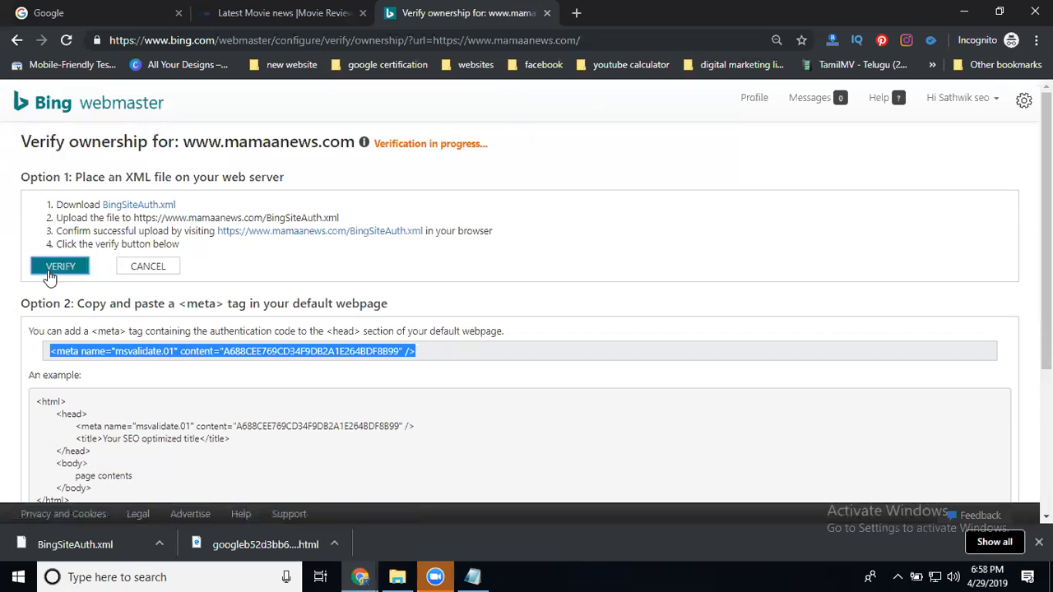
pyautogui.click(51, 275)
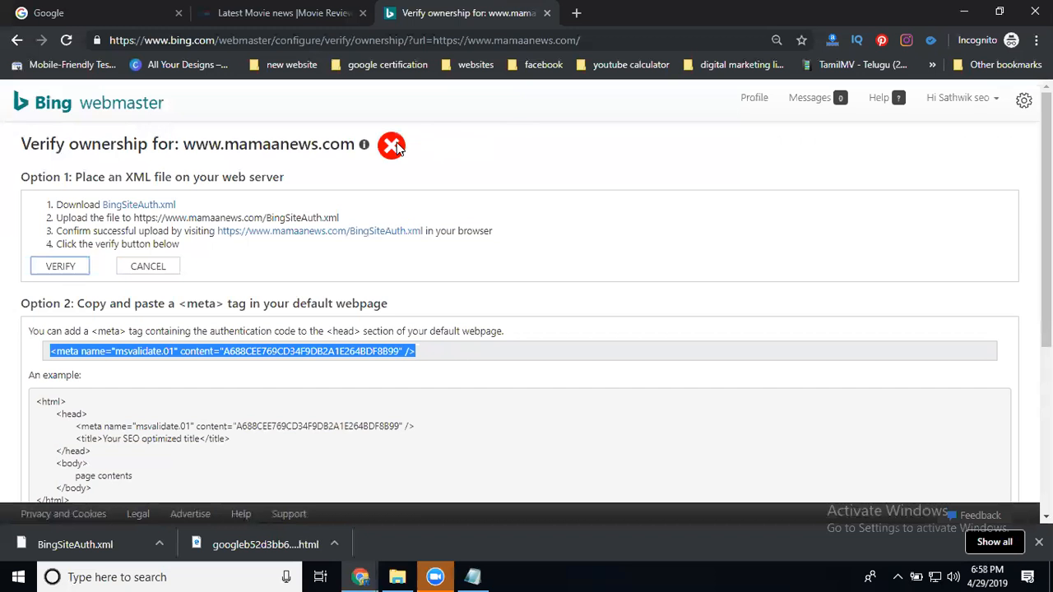
pyautogui.scroll(-3, 419, 196)
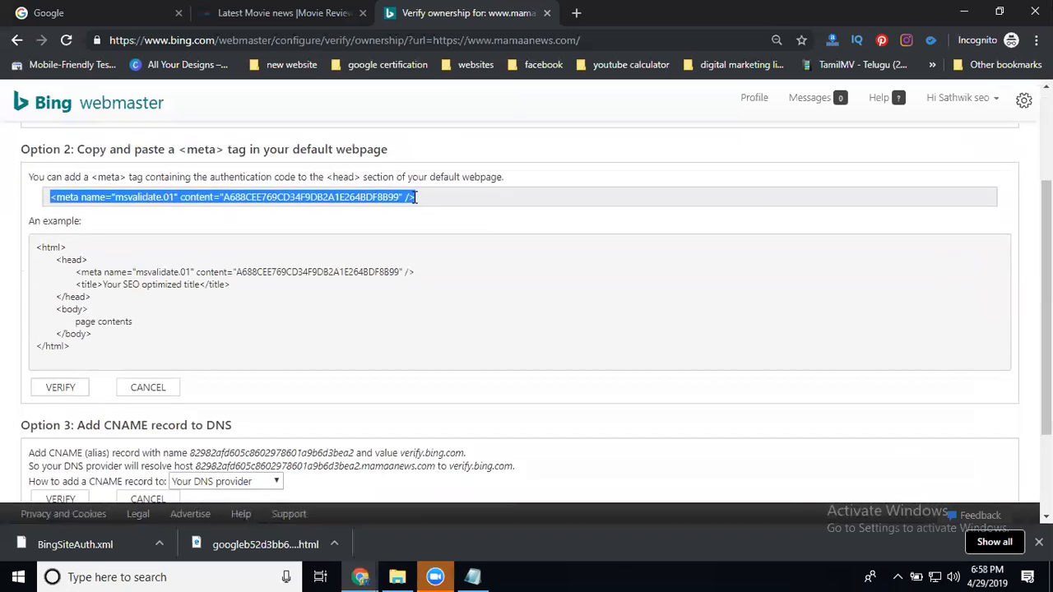
pyautogui.scroll(3, 280, 215)
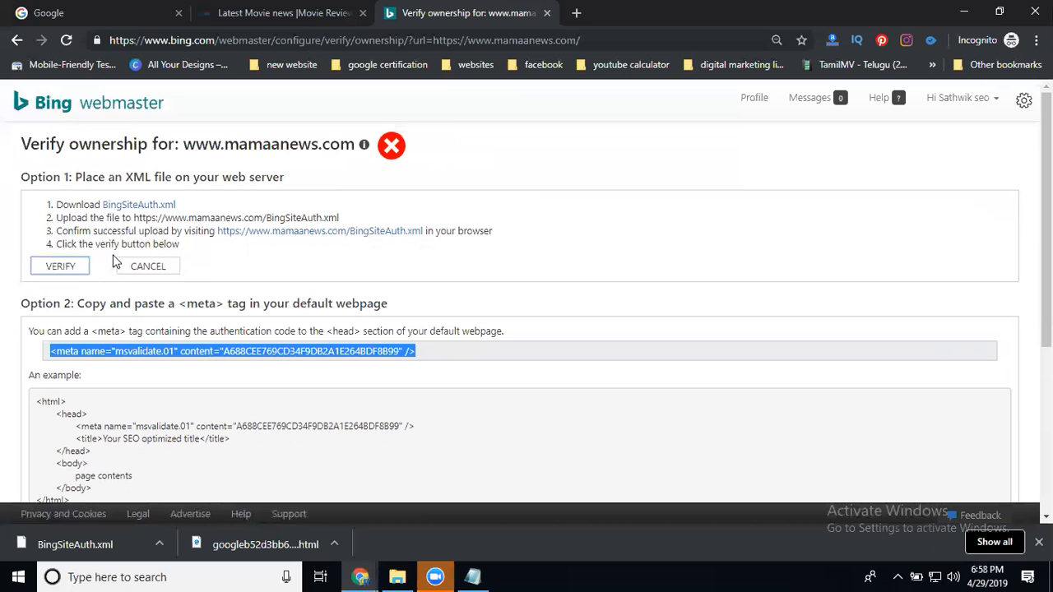
pyautogui.click(136, 207)
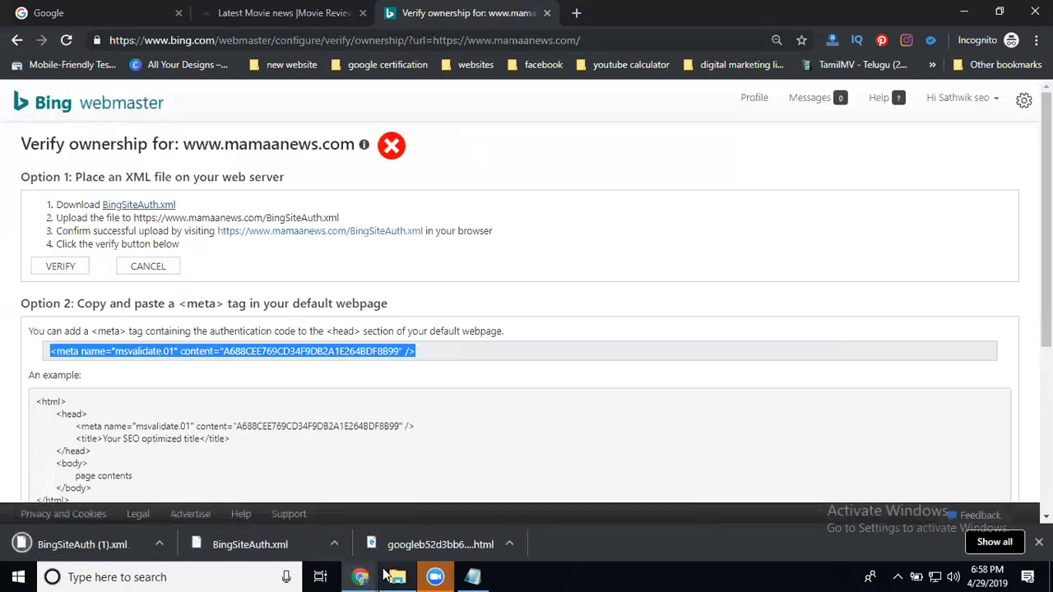
# Step: Switch to cPanel's upload page and upload BingSiteAuth from Downloads to public_html again, overwriting the server copy
pyautogui.click(363, 575)
pyautogui.click(304, 539)
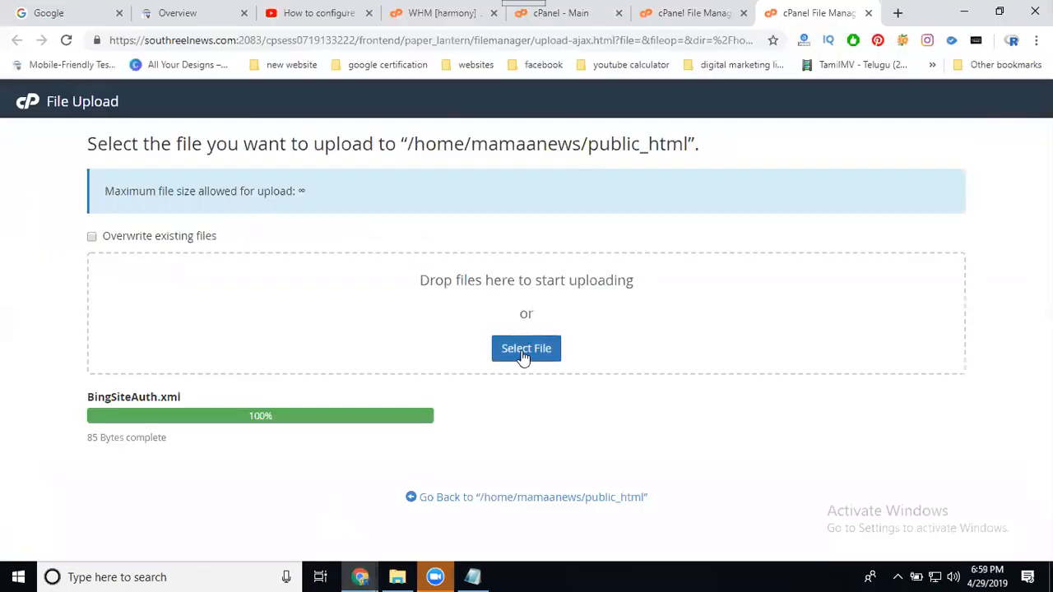
pyautogui.click(524, 352)
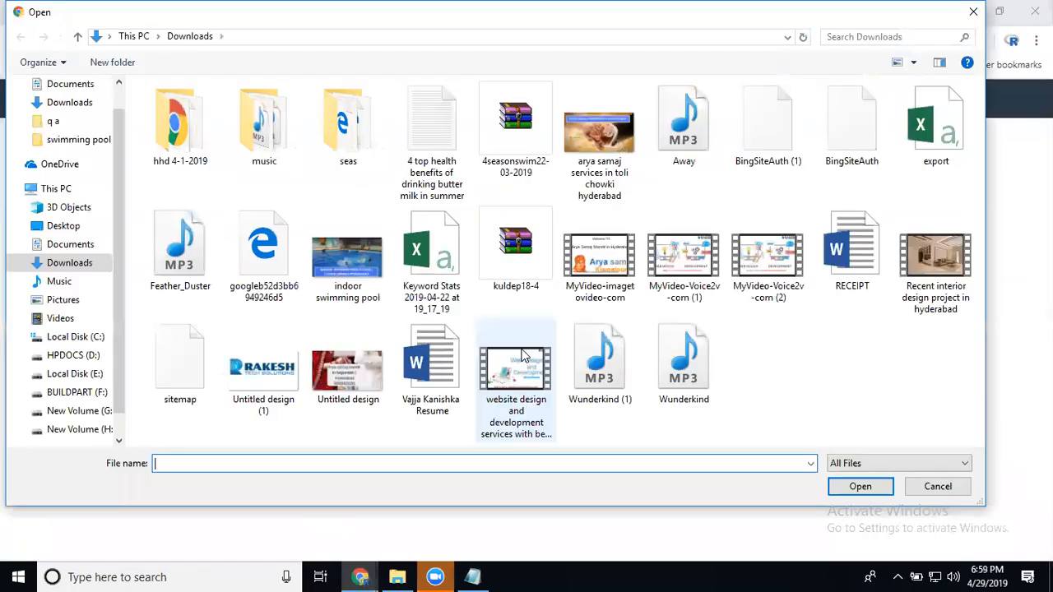
pyautogui.doubleClick(829, 138)
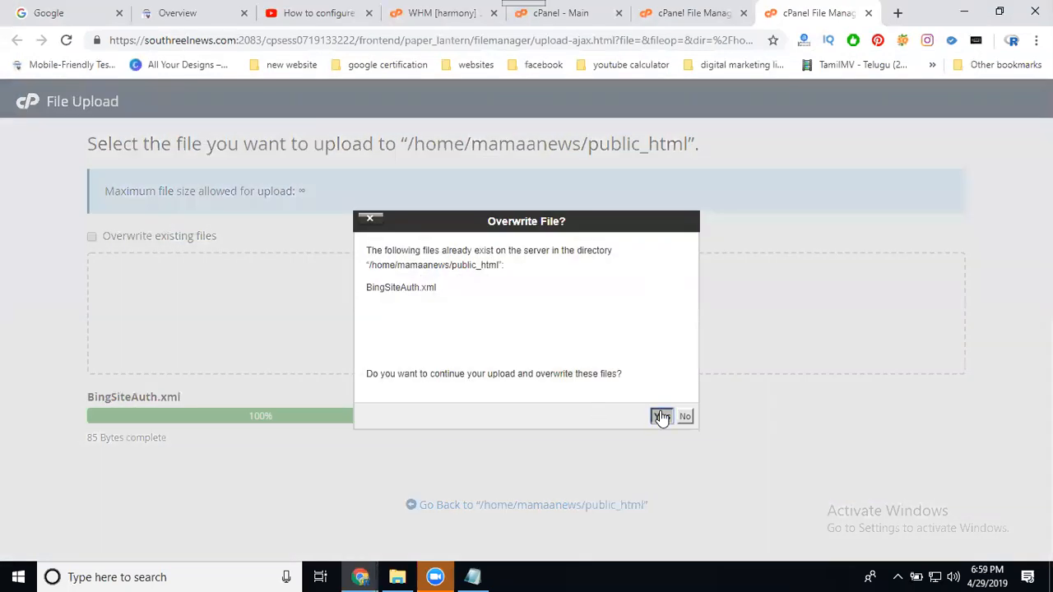
pyautogui.click(663, 416)
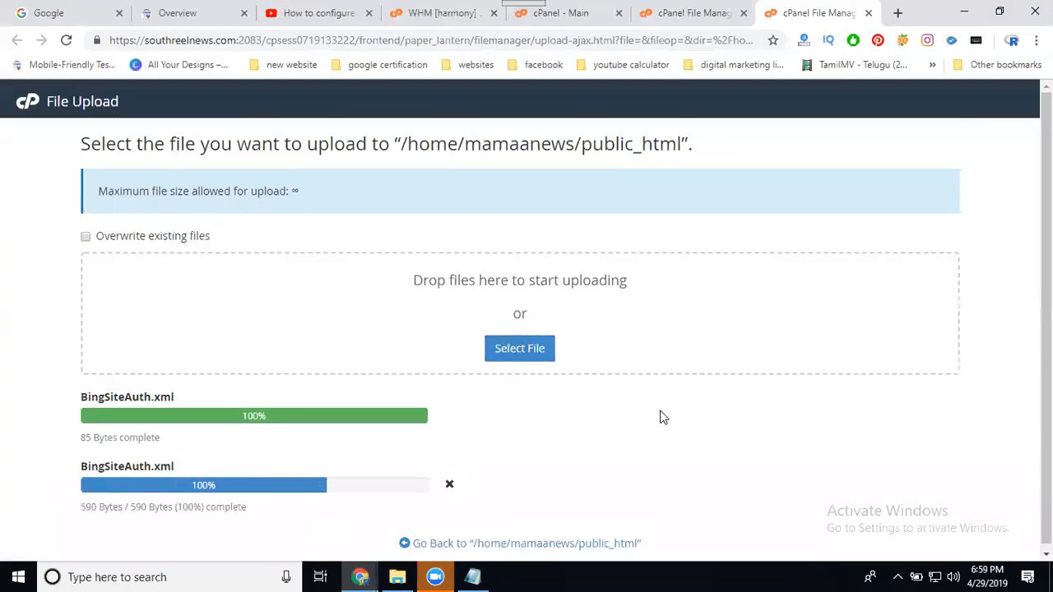
# Step: Return to Bing's ownership page and verify the site again with the re-uploaded Option 1 XML file
pyautogui.moveTo(360, 576)
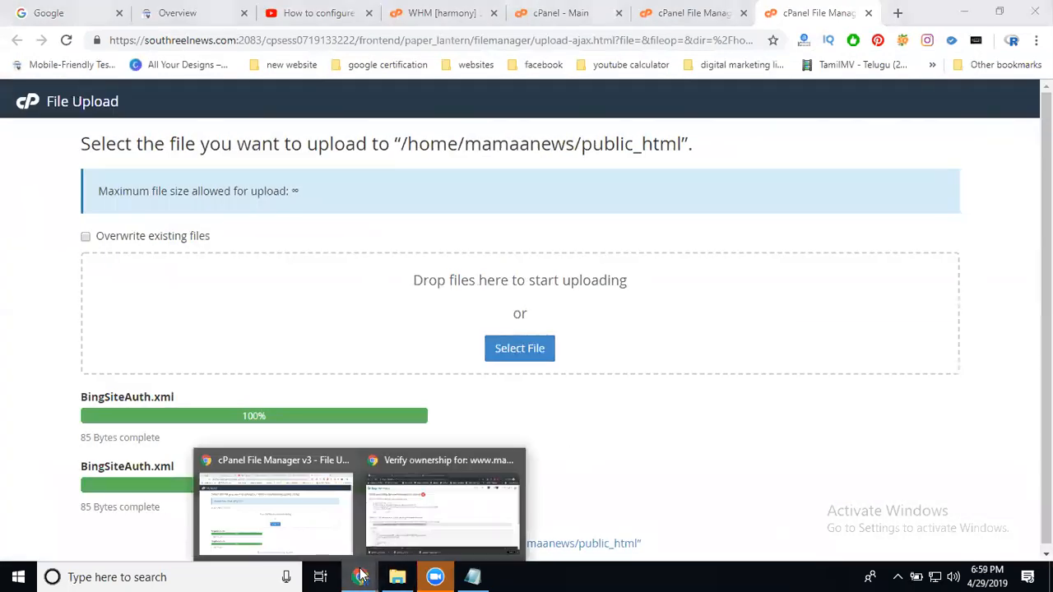
pyautogui.click(428, 525)
pyautogui.click(54, 266)
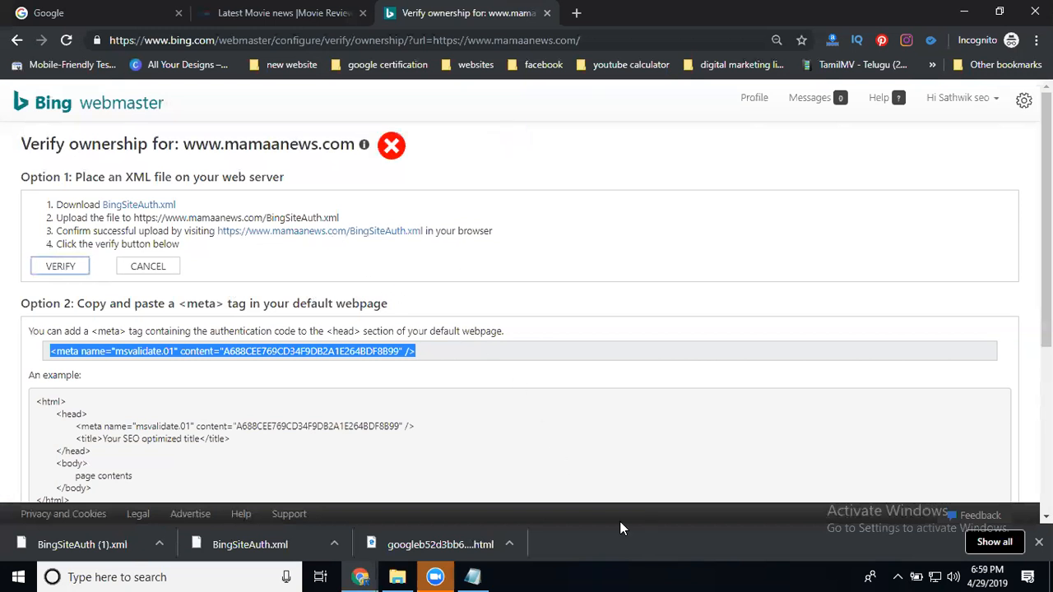
# Step: Check the uploads in cPanel's browser window, then try verifying the site with the Option 2 meta tag
pyautogui.hotkey('alt', 'Tab')
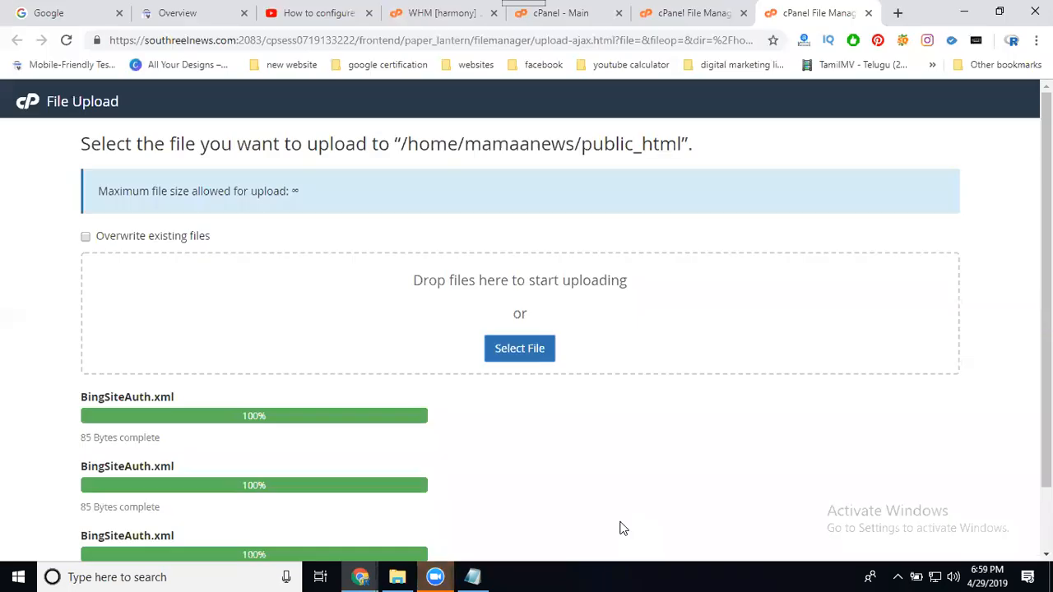
pyautogui.moveTo(360, 577)
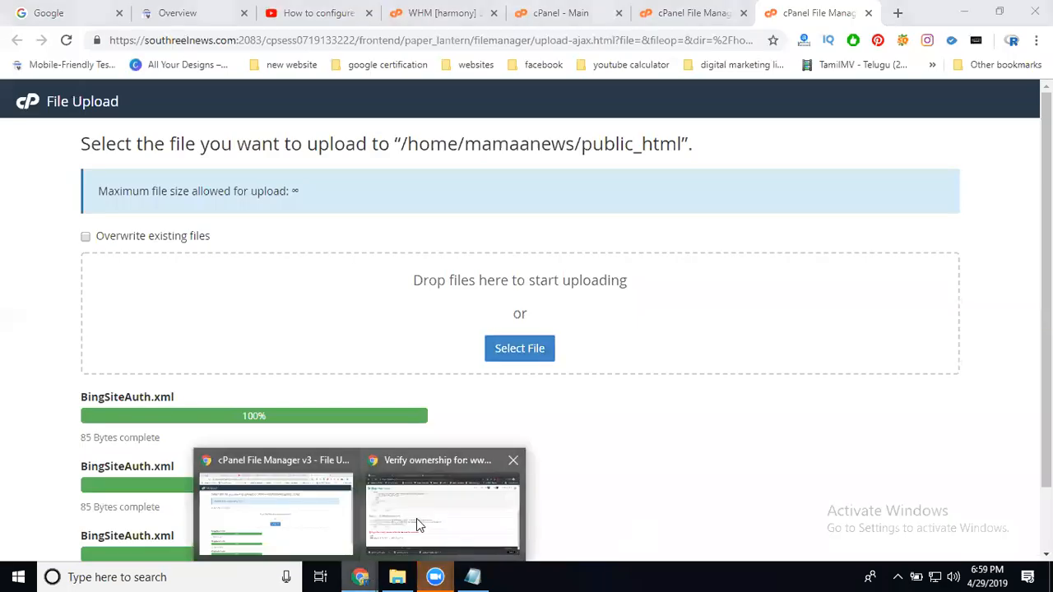
pyautogui.click(416, 518)
pyautogui.click(79, 254)
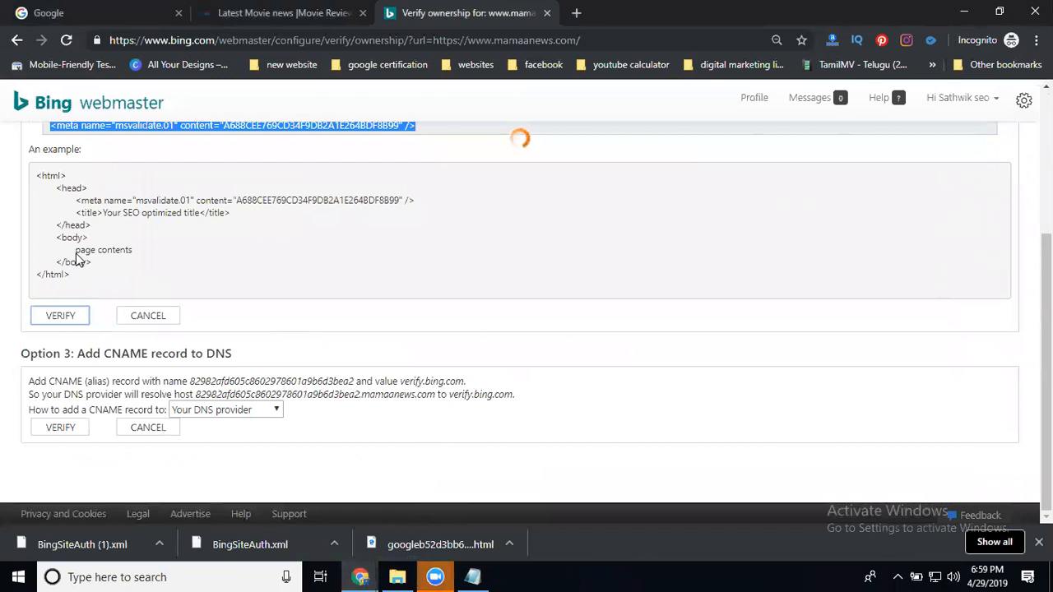
# Step: Examine the verification status and the failure details below Option 3, and highlight XML in the Option 1 heading
pyautogui.scroll(3, 395, 299)
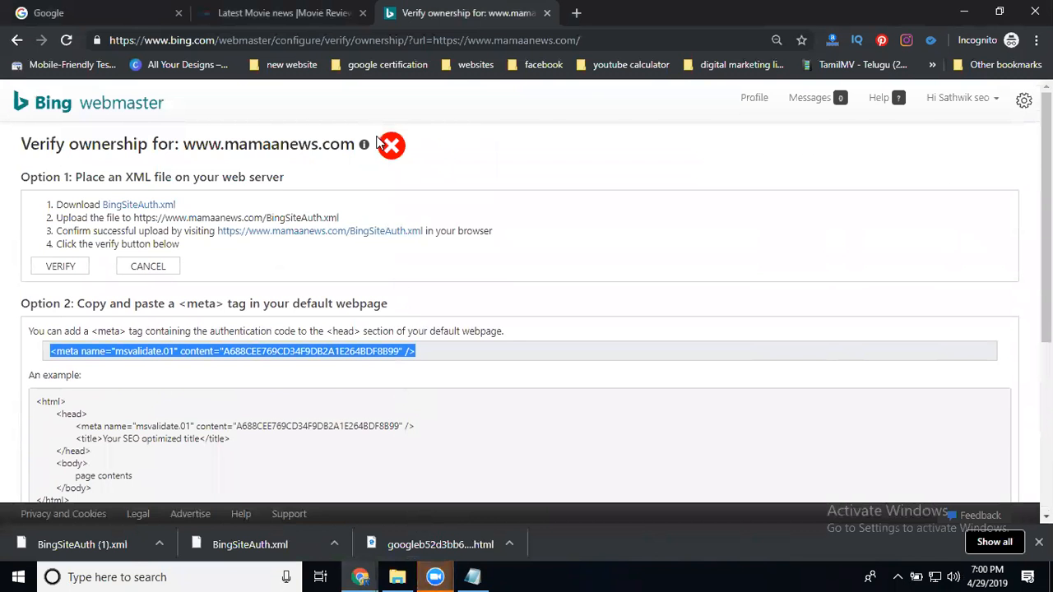
pyautogui.scroll(-4, 436, 260)
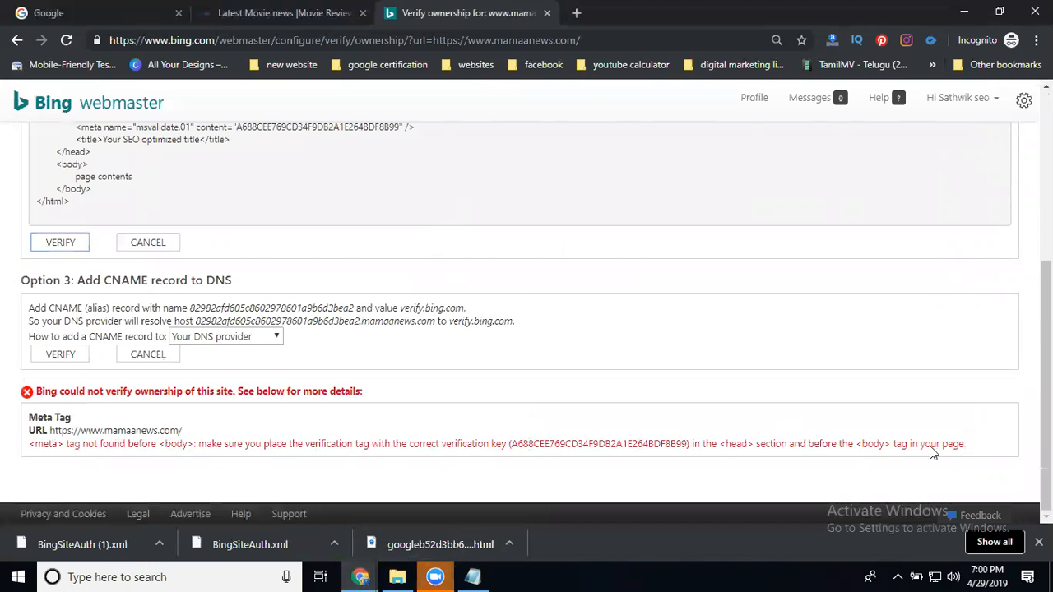
pyautogui.scroll(4, 930, 446)
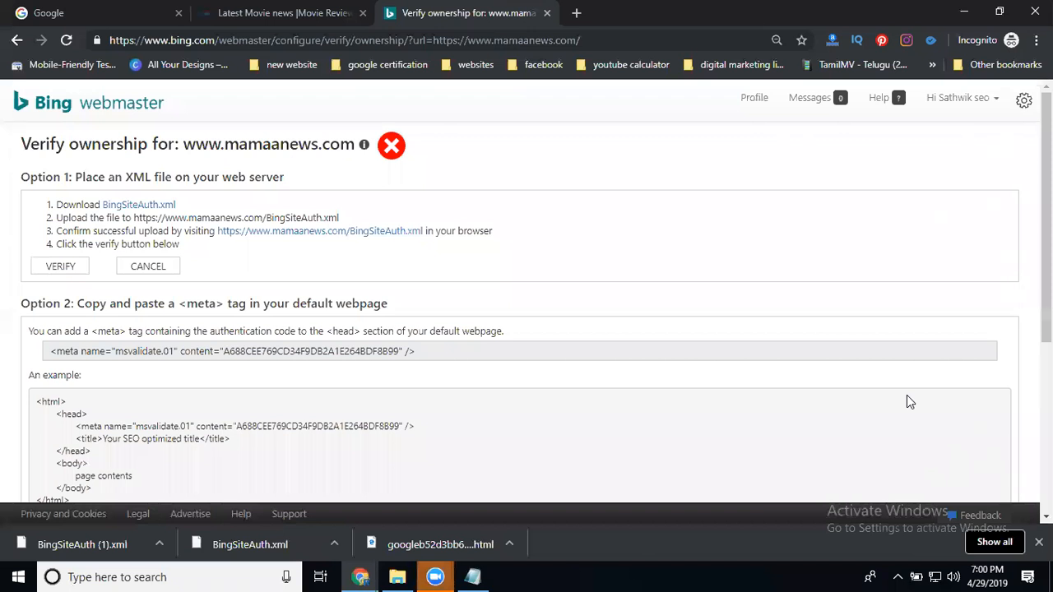
pyautogui.moveTo(122, 177); pyautogui.dragTo(151, 180)
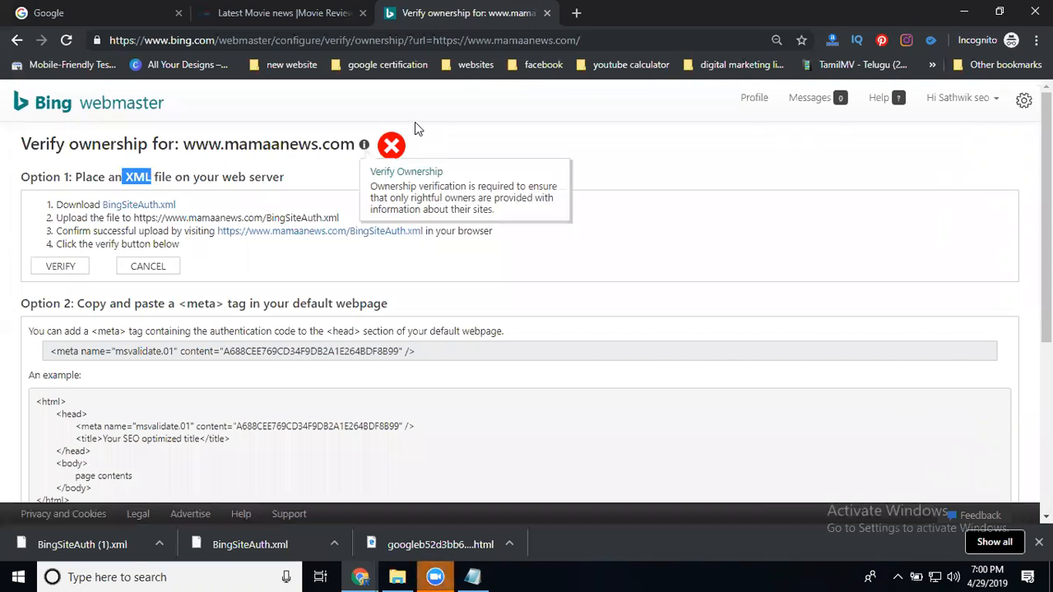
pyautogui.click(574, 15)
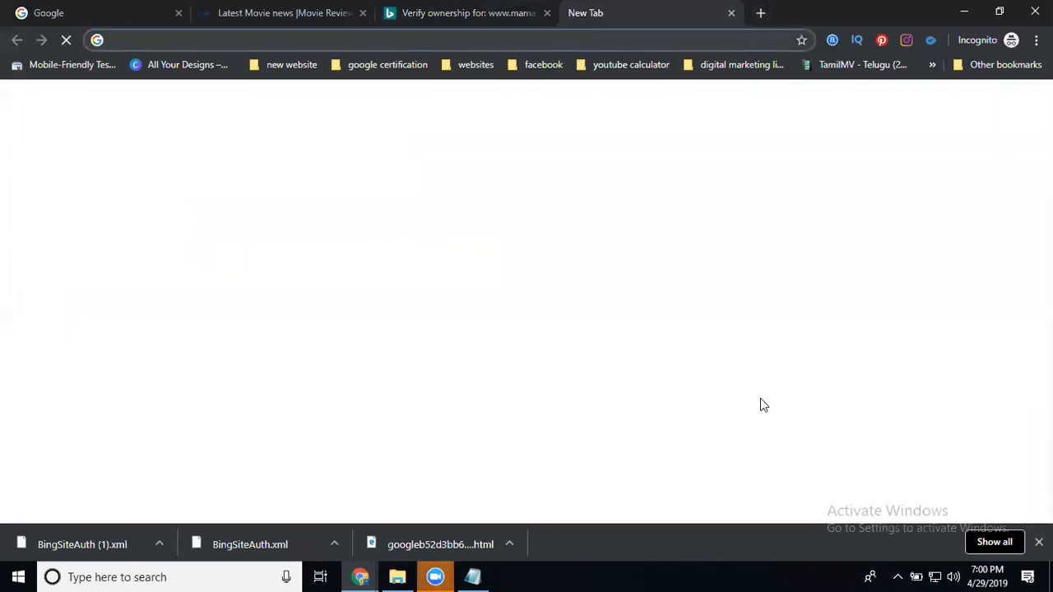
pyautogui.write('xml')
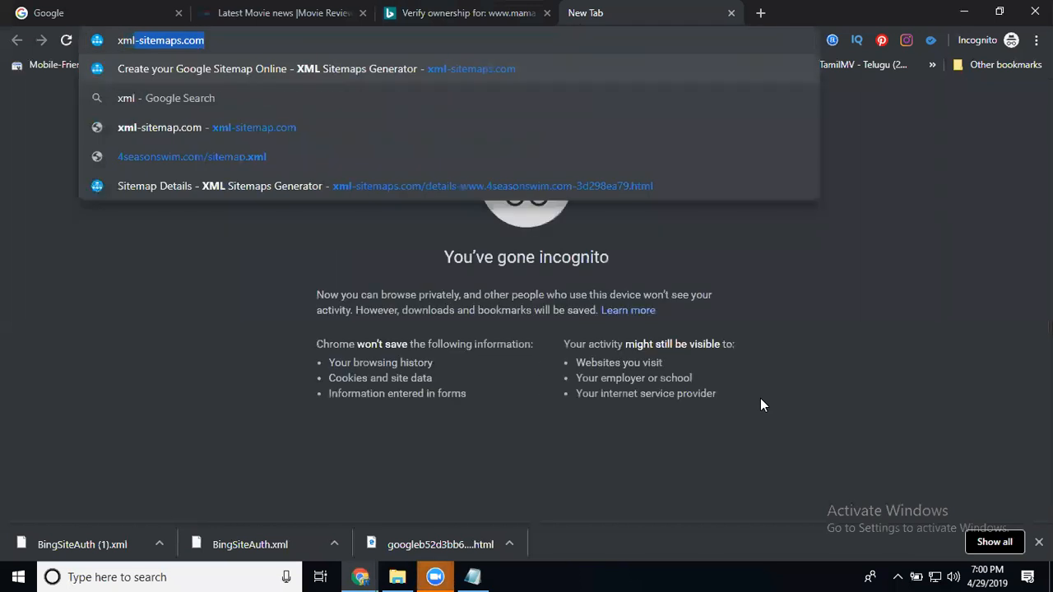
pyautogui.press('Return')
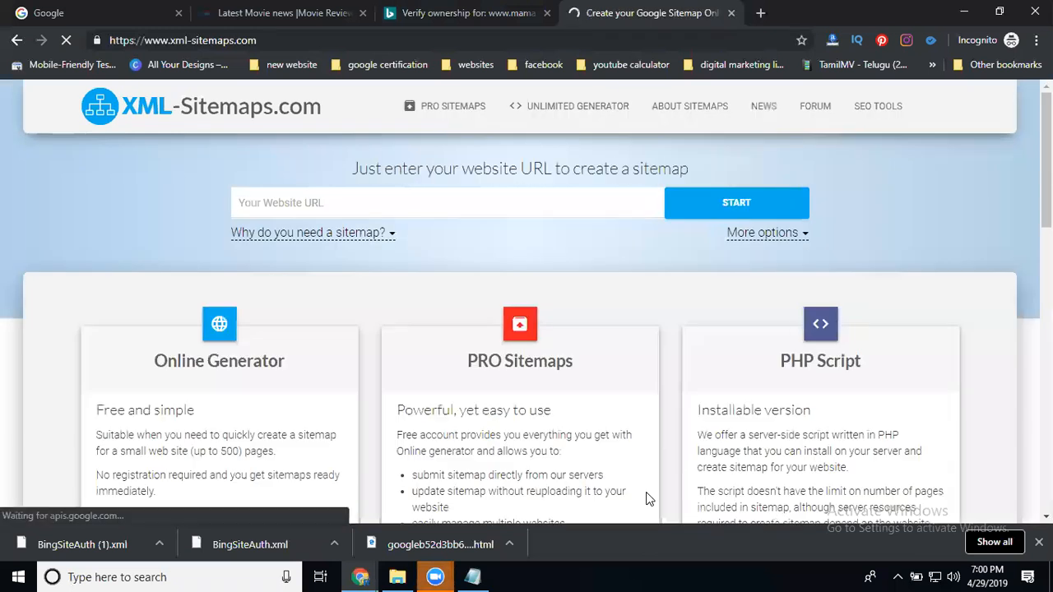
pyautogui.click(282, 11)
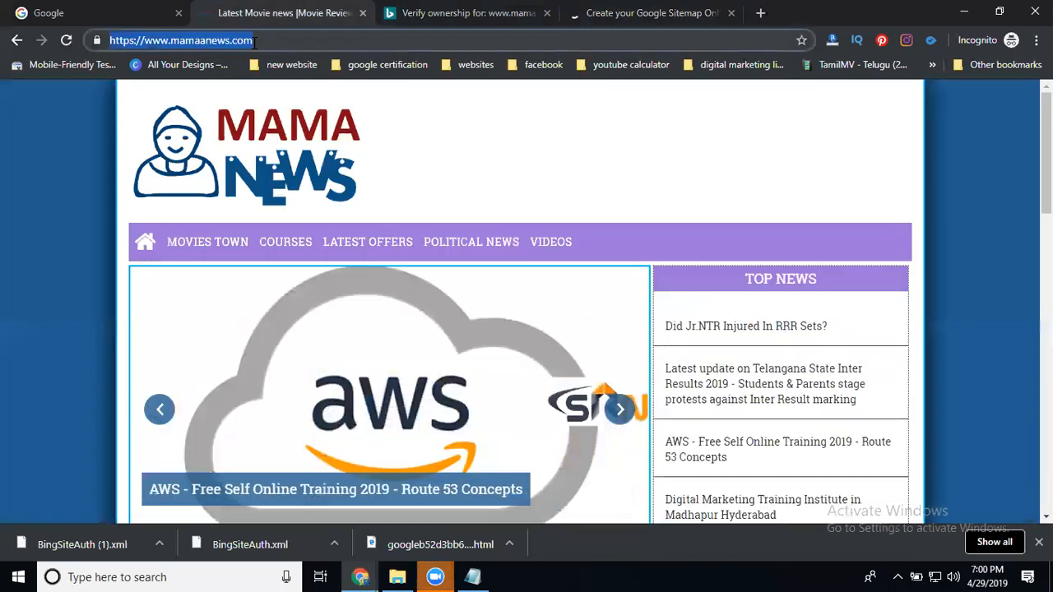
pyautogui.click(641, 13)
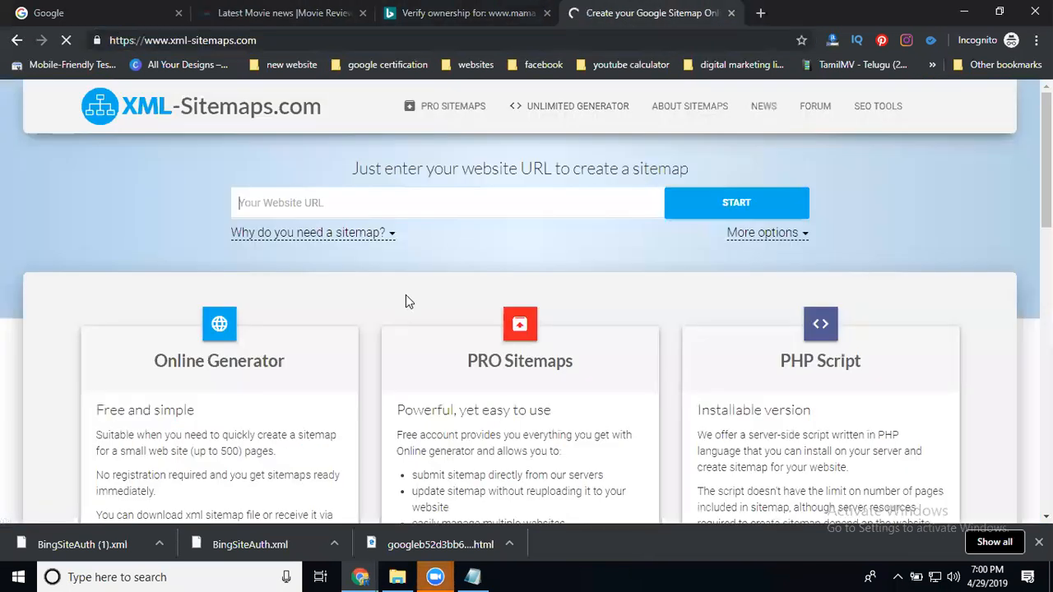
pyautogui.click(400, 202)
pyautogui.write('https://www.mamaanews.com/')
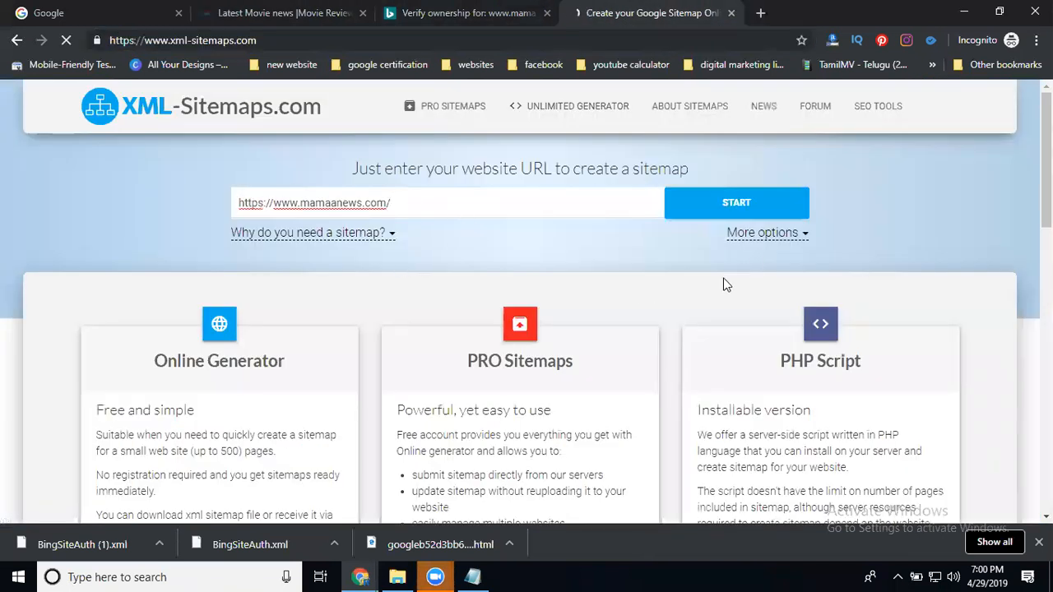
pyautogui.click(360, 577)
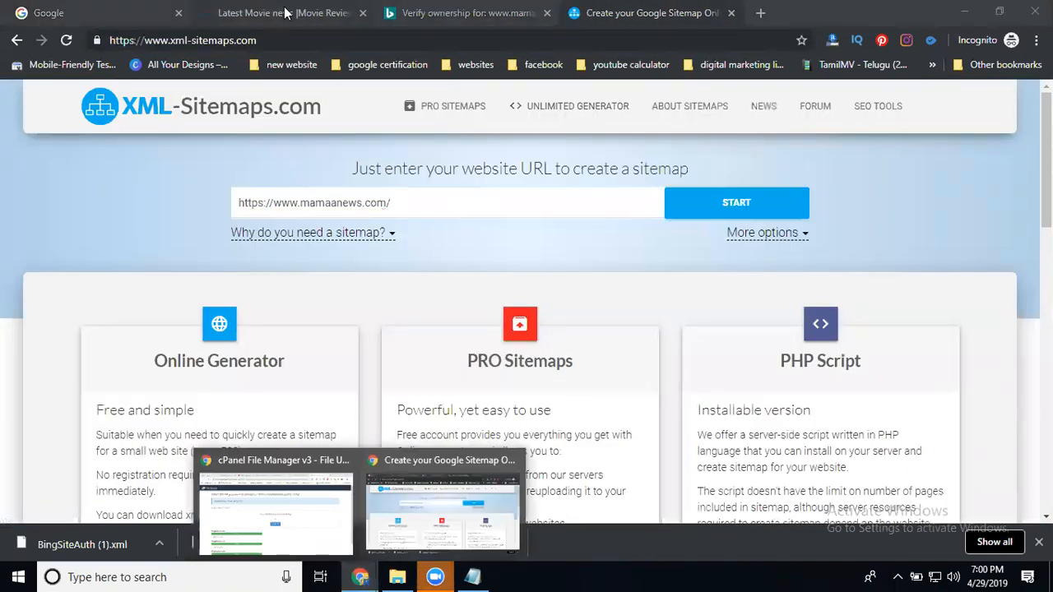
pyautogui.click(285, 12)
pyautogui.click(273, 40)
pyautogui.write('sitemap.xml')
pyautogui.press('Return')
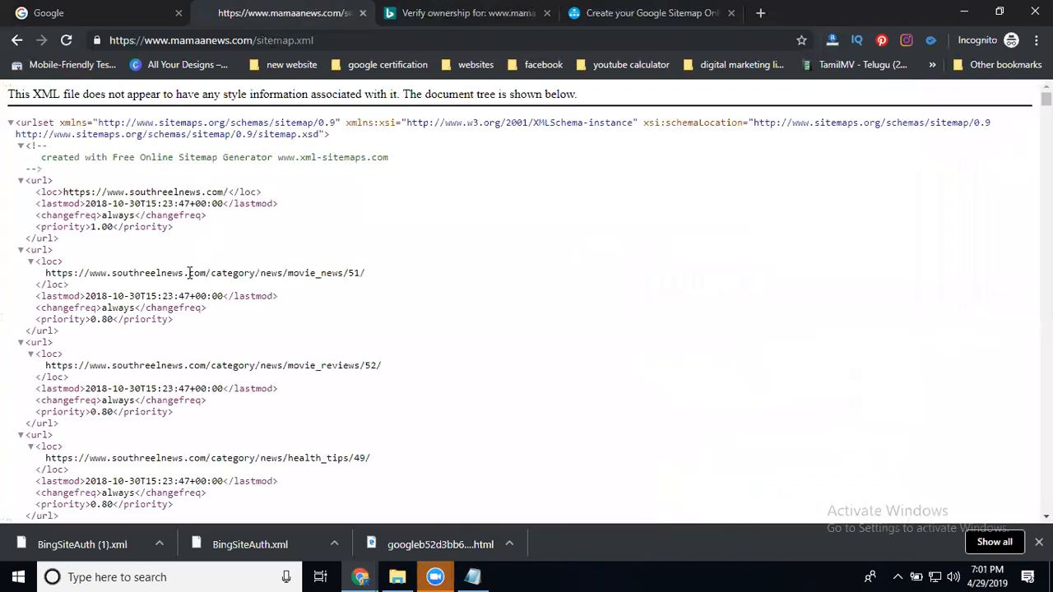
pyautogui.moveTo(174, 191); pyautogui.dragTo(230, 192)
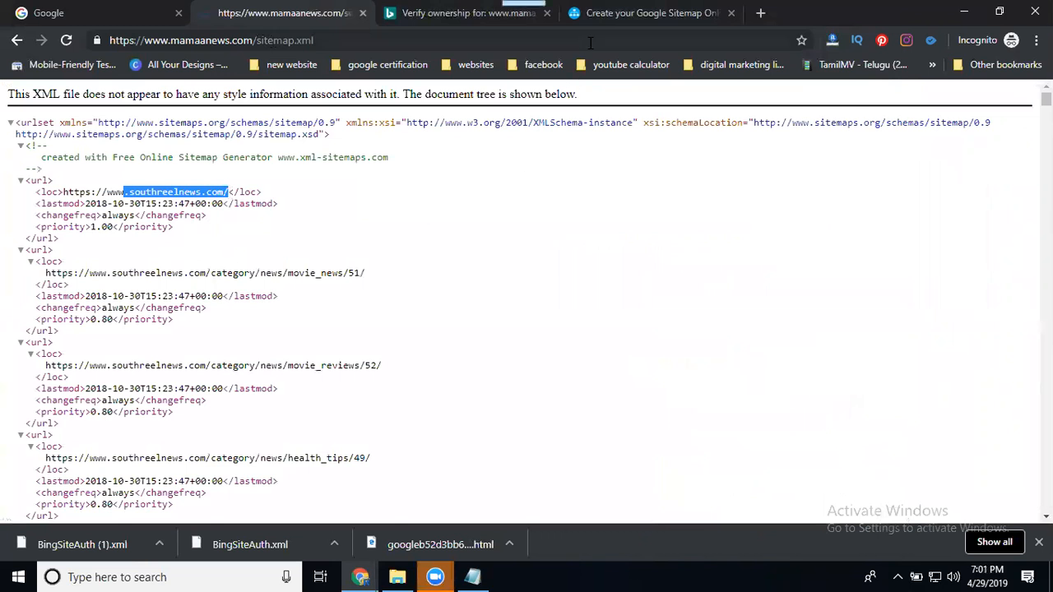
pyautogui.click(609, 13)
pyautogui.click(246, 16)
pyautogui.click(17, 40)
pyautogui.click(256, 39)
pyautogui.hotkey('ctrl', 'c')
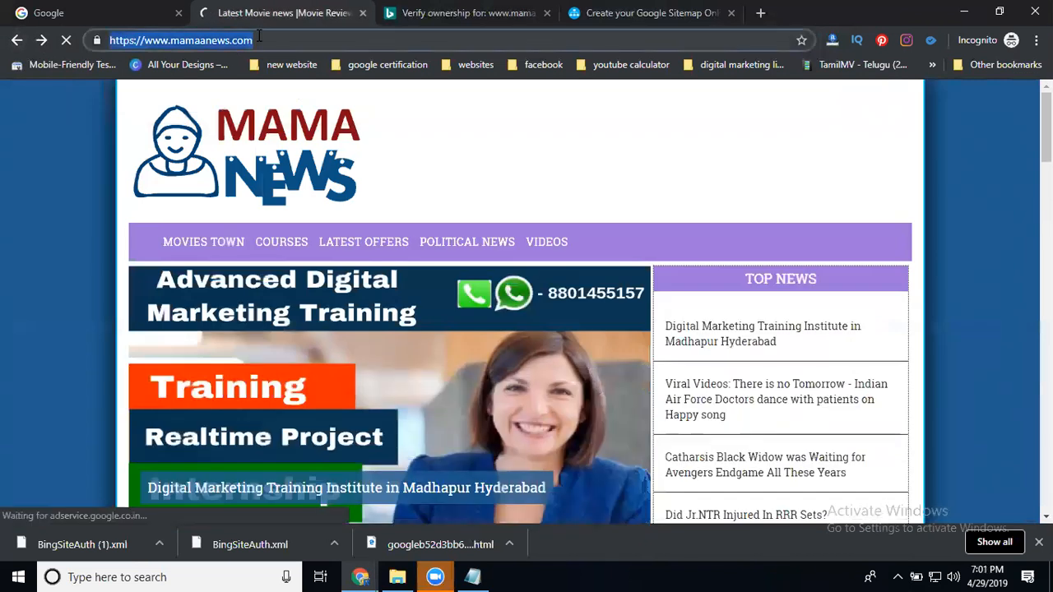
pyautogui.click(609, 15)
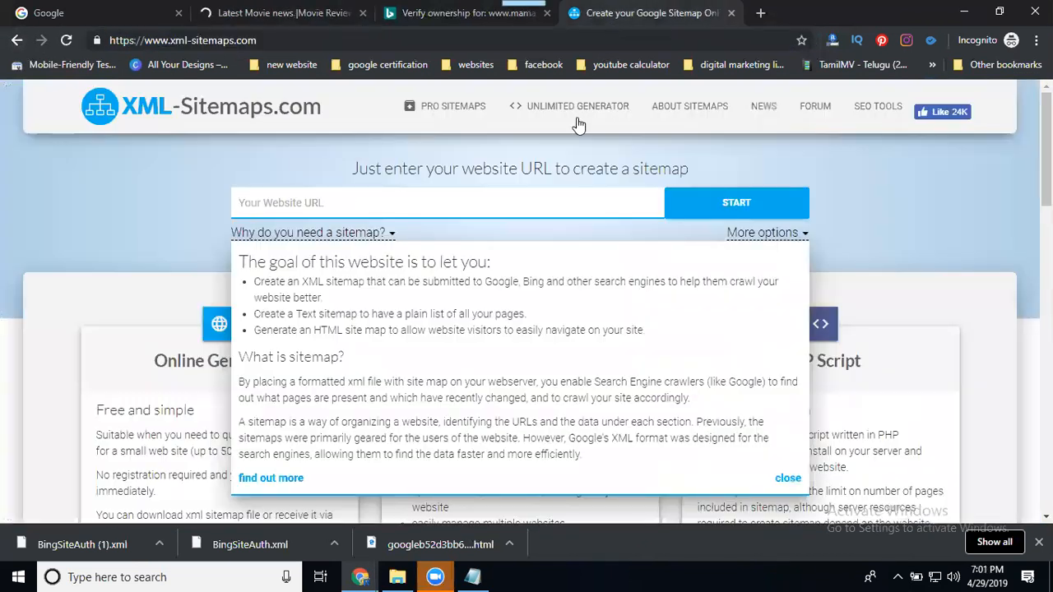
pyautogui.click(441, 212)
pyautogui.hotkey('ctrl', 'v')
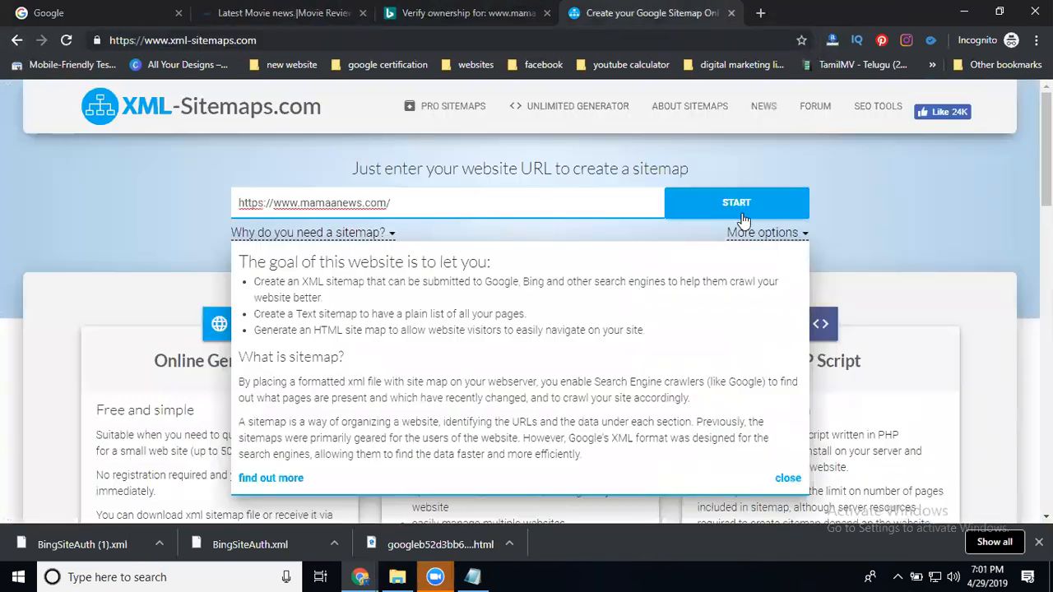
# Step: Set the pages' Change Frequency attribute to Always and start generating the sitemap
pyautogui.click(762, 235)
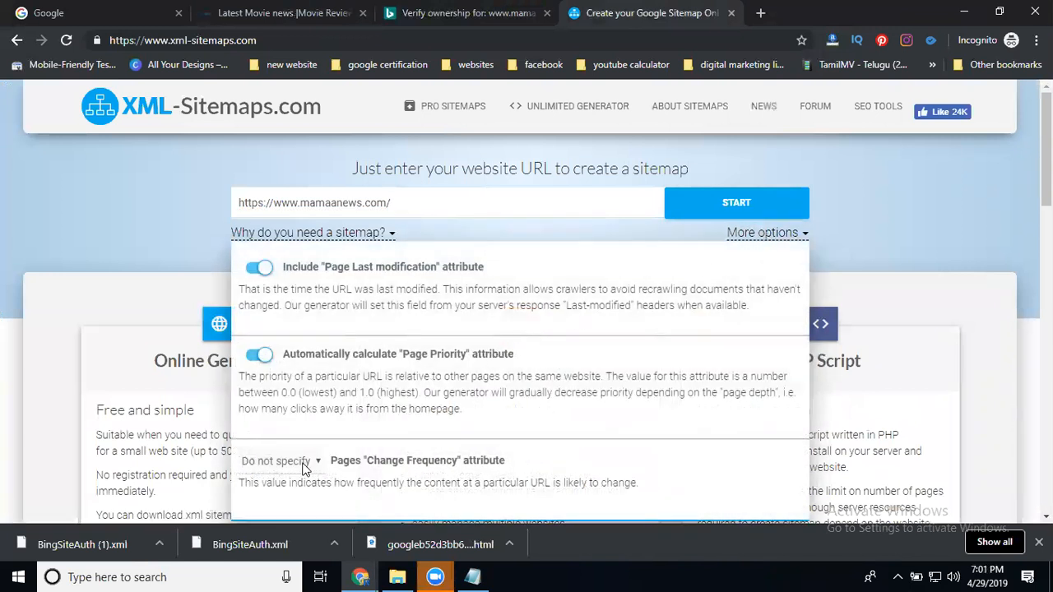
pyautogui.click(306, 461)
pyautogui.click(278, 359)
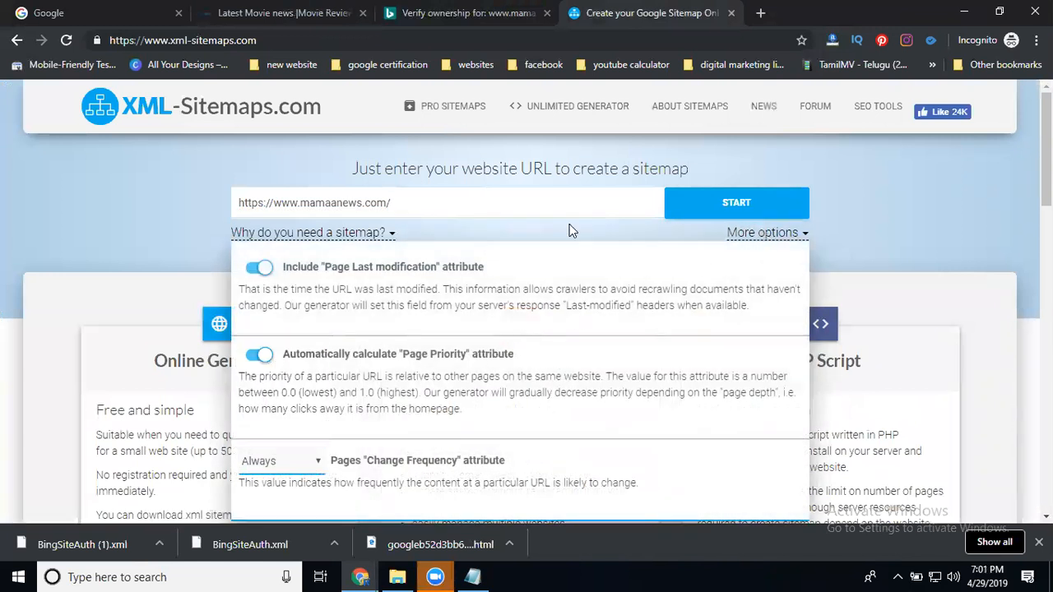
pyautogui.click(697, 211)
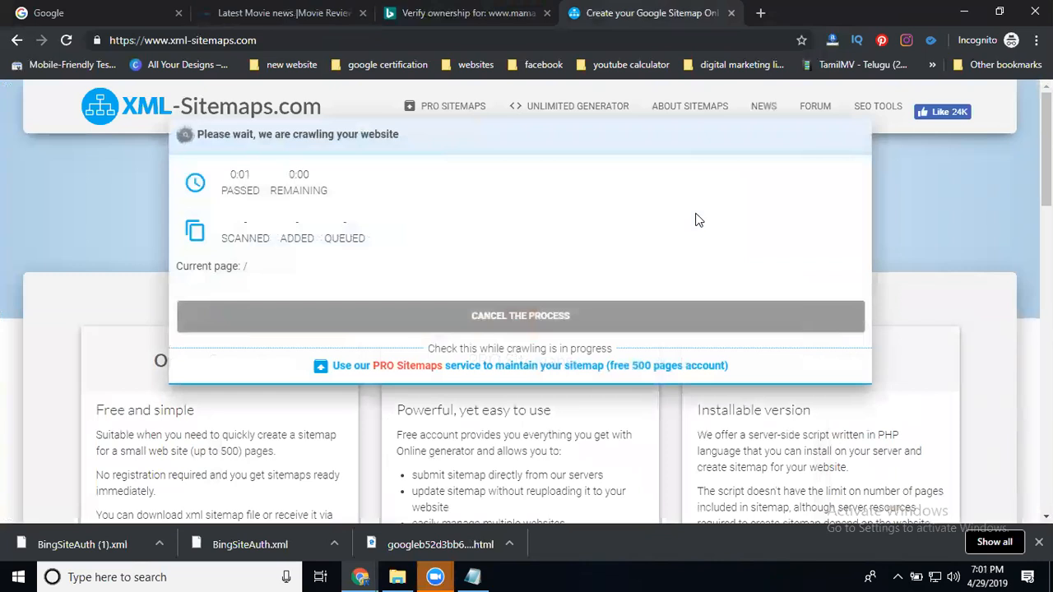
# Step: Delete the old sitemap file from the Downloads folder in File Explorer, then return to the sitemap generator in Chrome
pyautogui.click(395, 577)
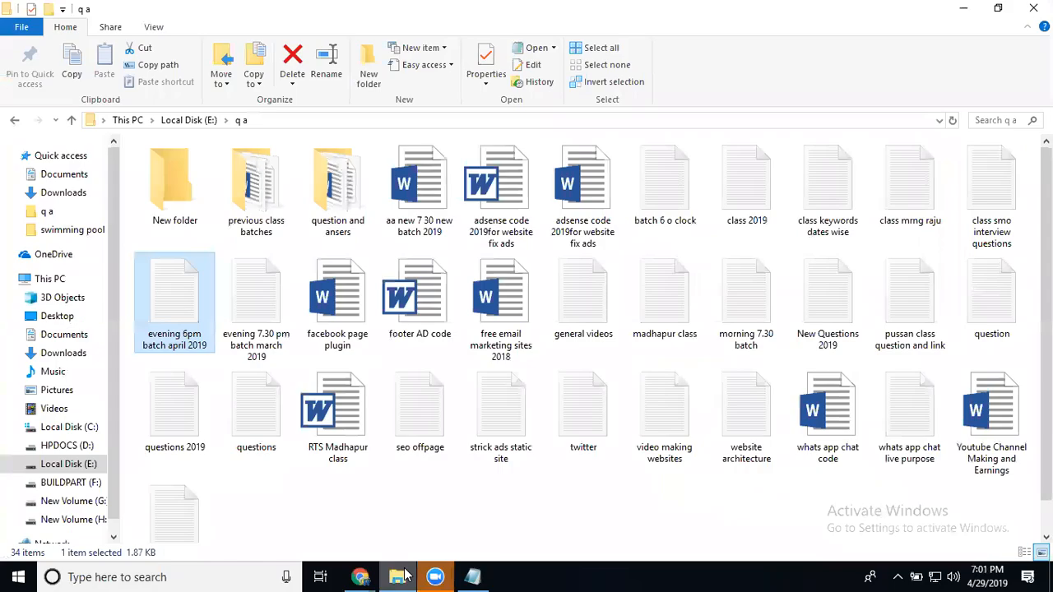
pyautogui.click(61, 353)
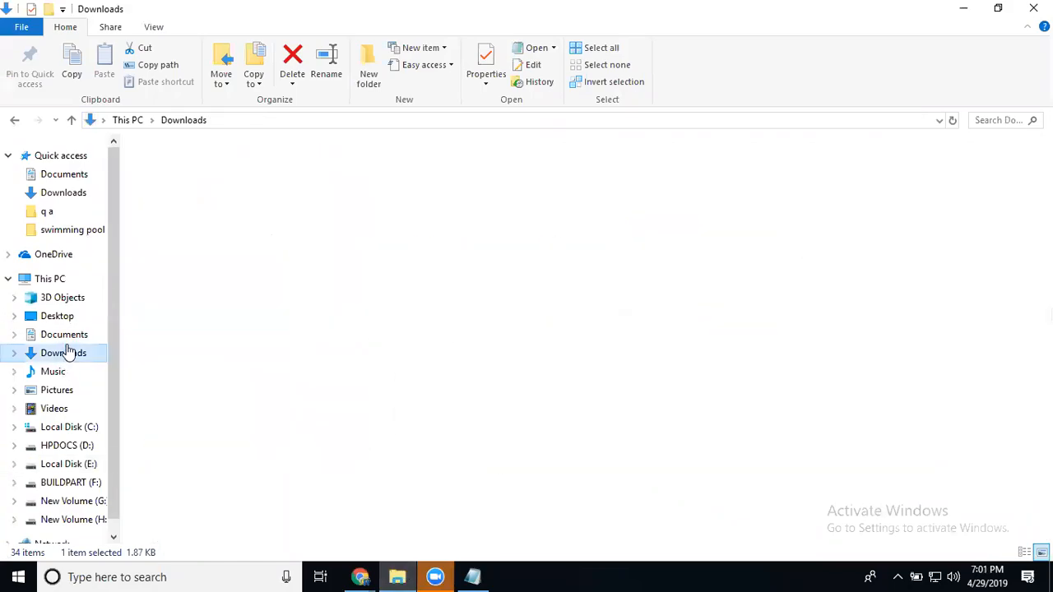
pyautogui.click(926, 326)
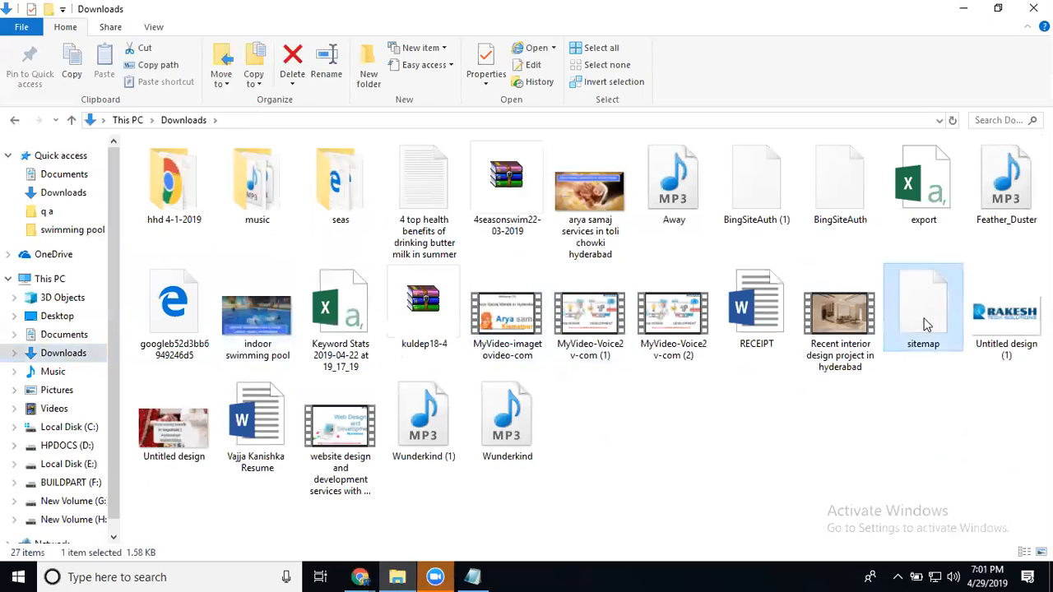
pyautogui.press('Delete')
pyautogui.press('Return')
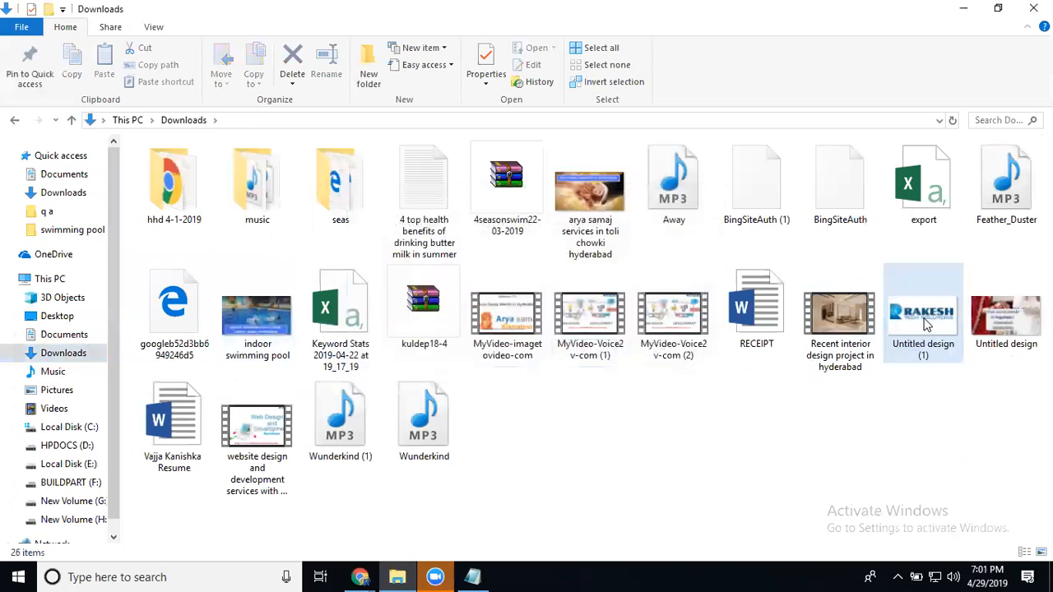
pyautogui.click(964, 8)
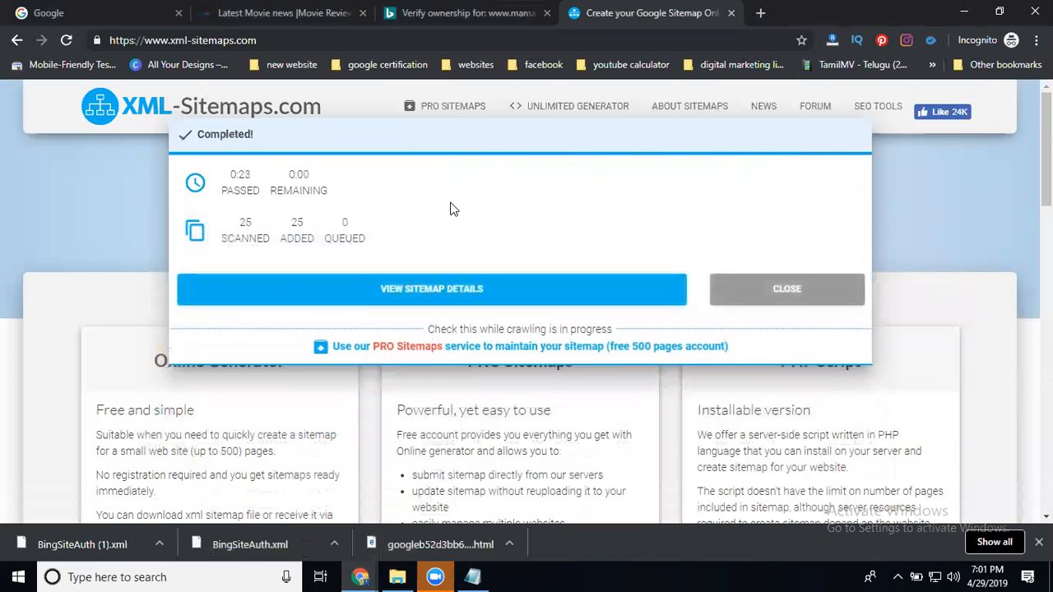
pyautogui.click(416, 288)
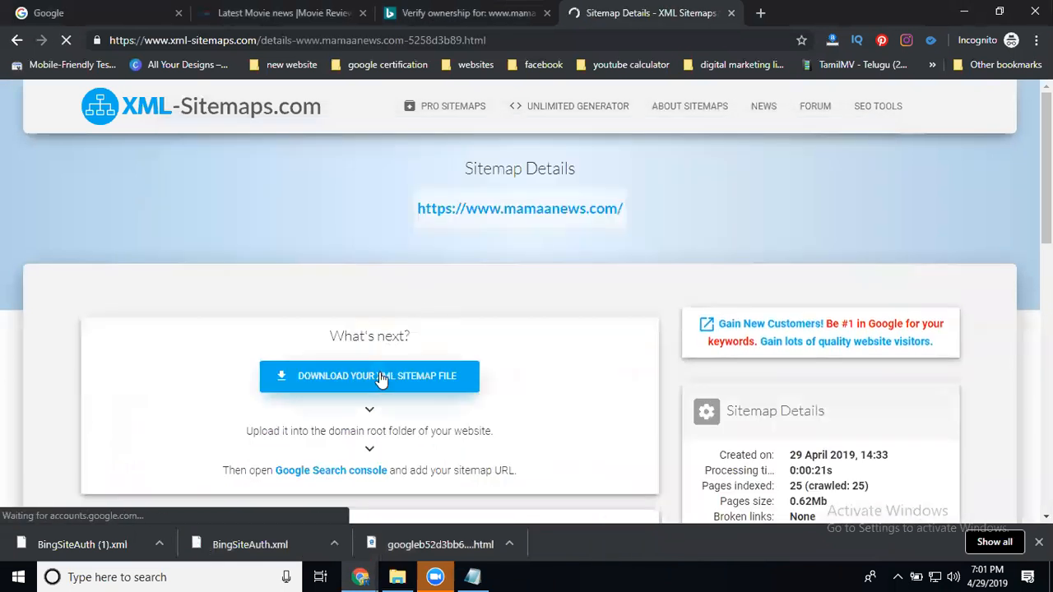
pyautogui.click(381, 377)
pyautogui.moveTo(611, 103)
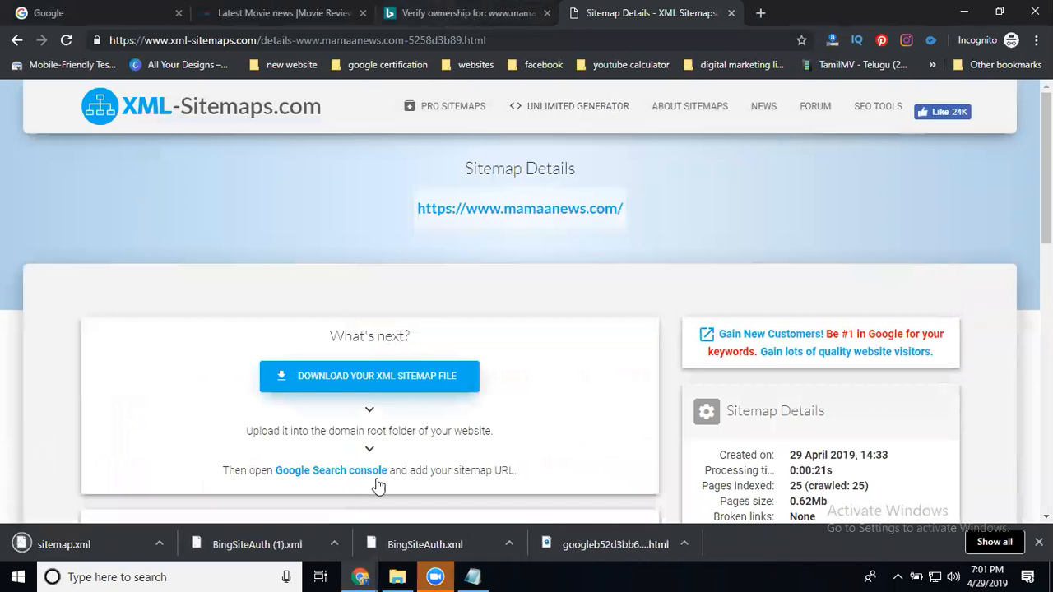
# Step: Upload the downloaded sitemap file to /home/mamaanews/public_html in cPanel, overwriting the existing sitemap.xml
pyautogui.moveTo(361, 576)
pyautogui.click(332, 498)
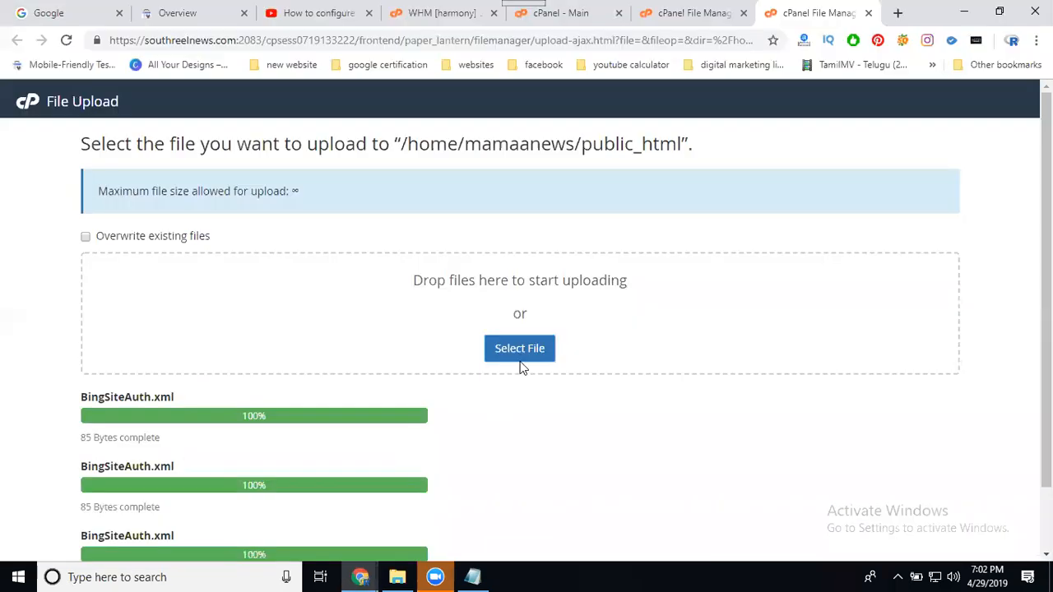
pyautogui.click(520, 349)
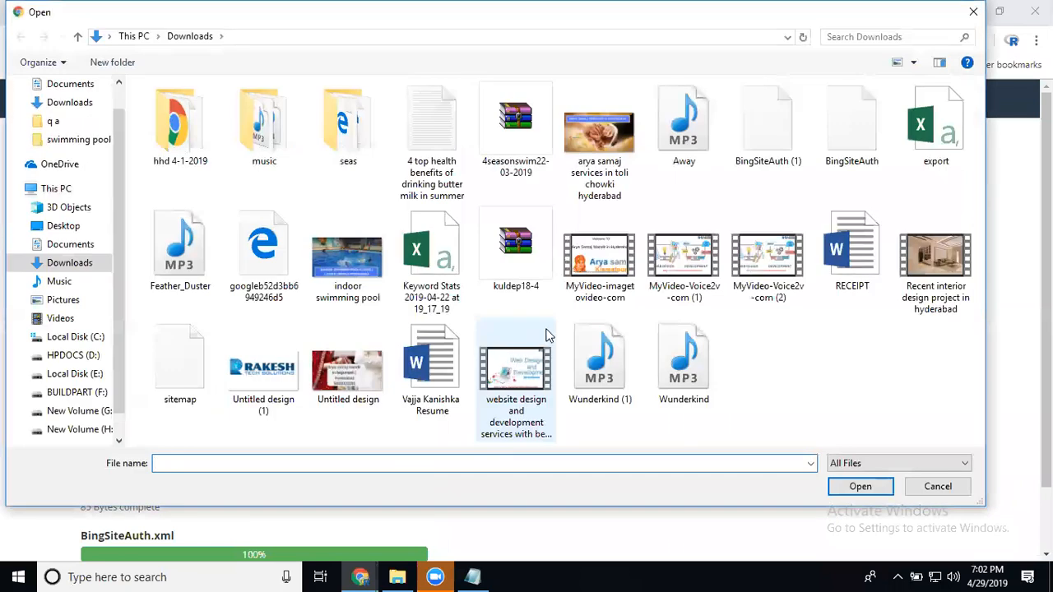
pyautogui.doubleClick(205, 380)
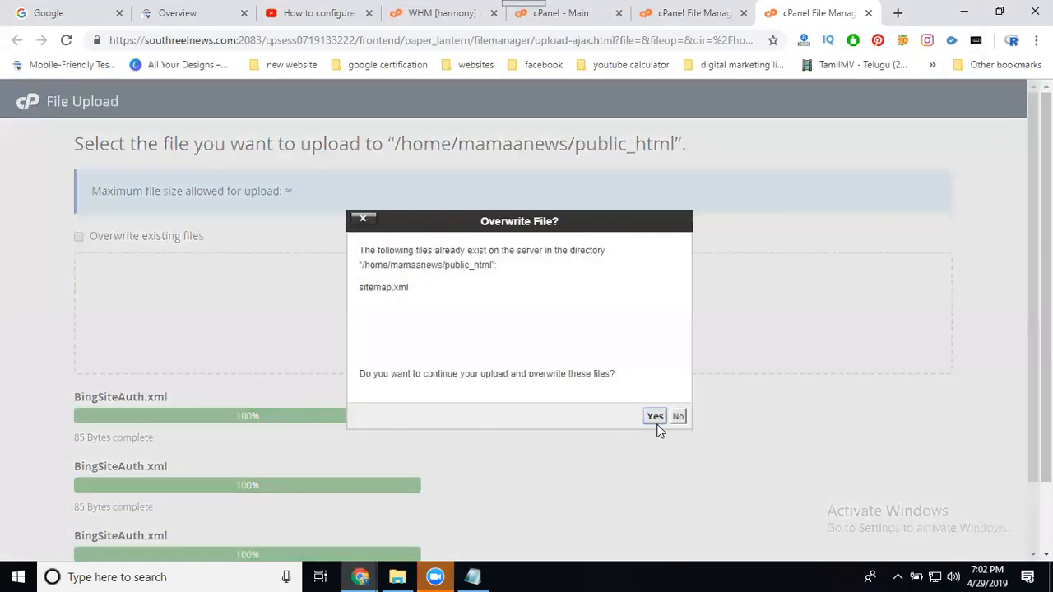
pyautogui.click(654, 417)
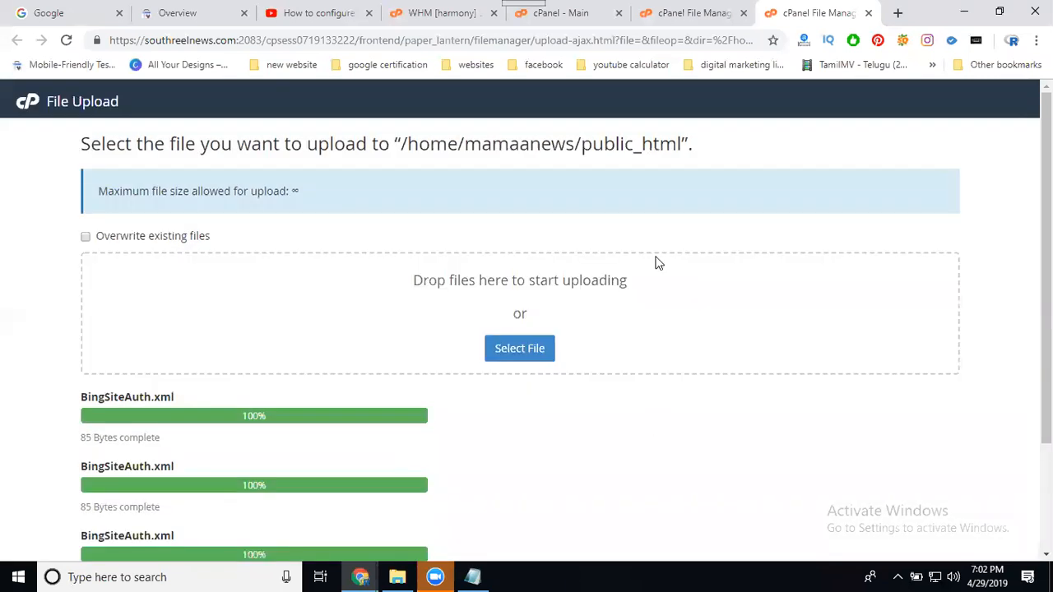
# Step: Reload the public_html listing in File Manager and check the modification date of sitemap.xml
pyautogui.click(675, 15)
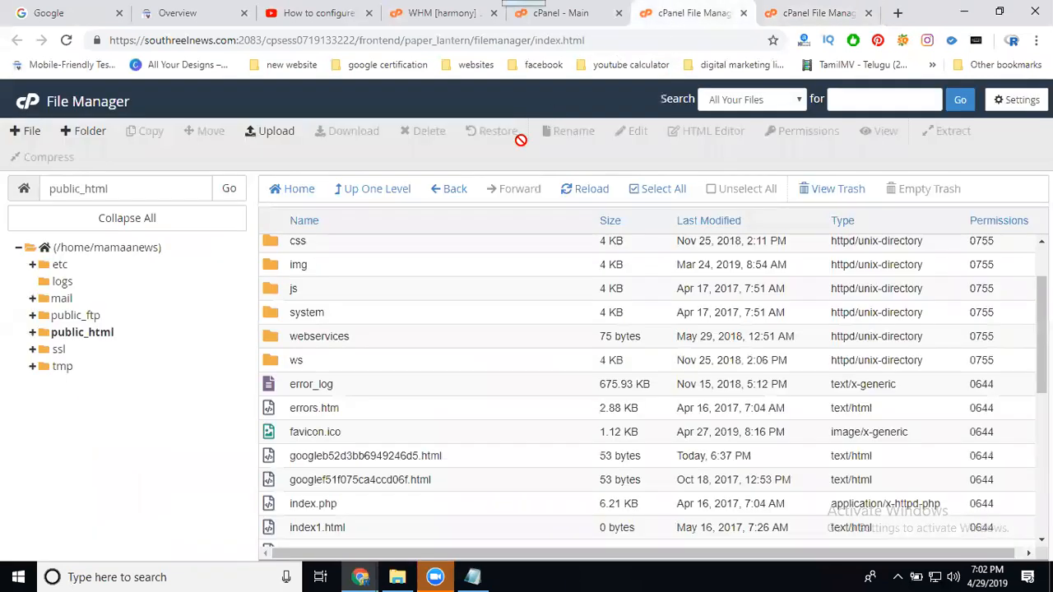
pyautogui.click(577, 196)
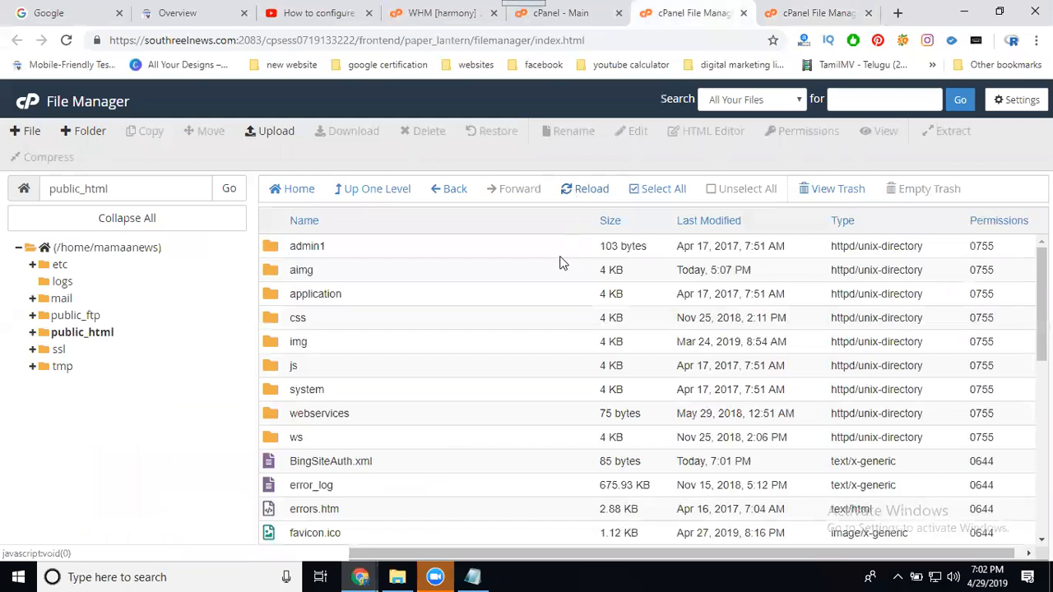
pyautogui.scroll(-3, 550, 281)
pyautogui.scroll(-3, 550, 281)
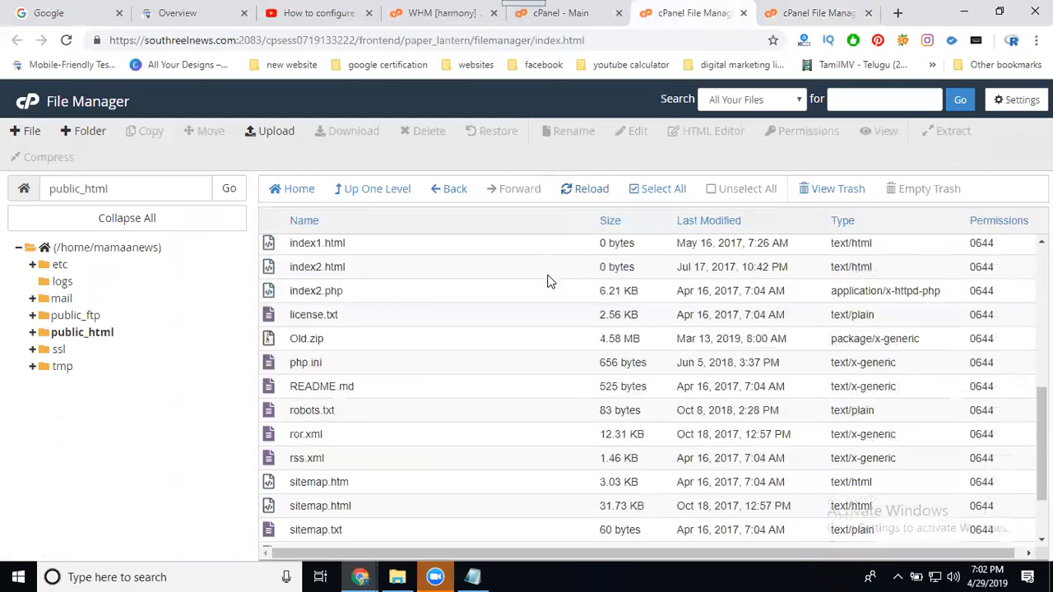
pyautogui.scroll(-2, 550, 281)
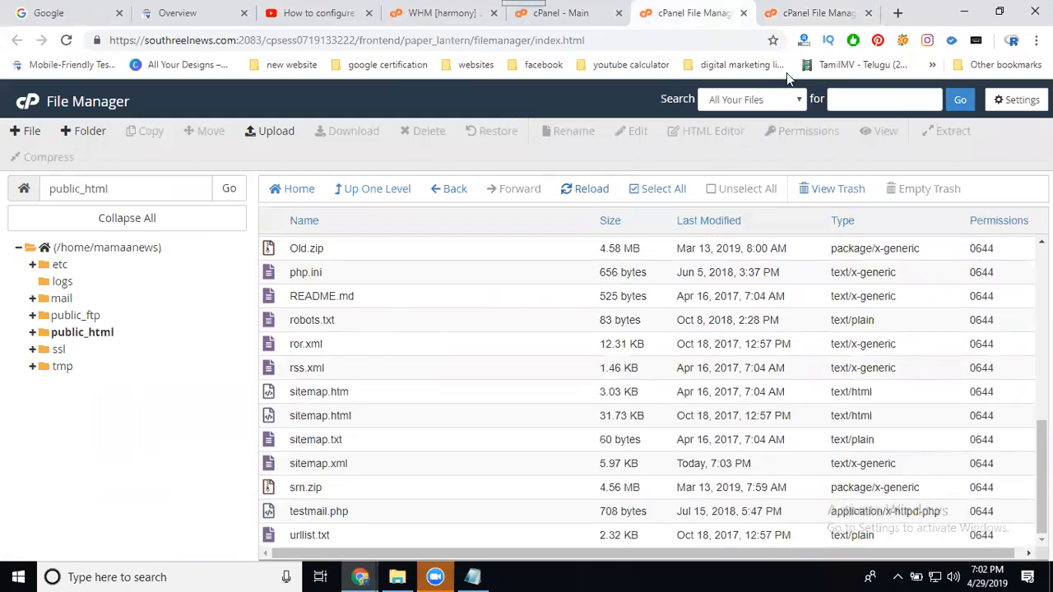
pyautogui.click(821, 12)
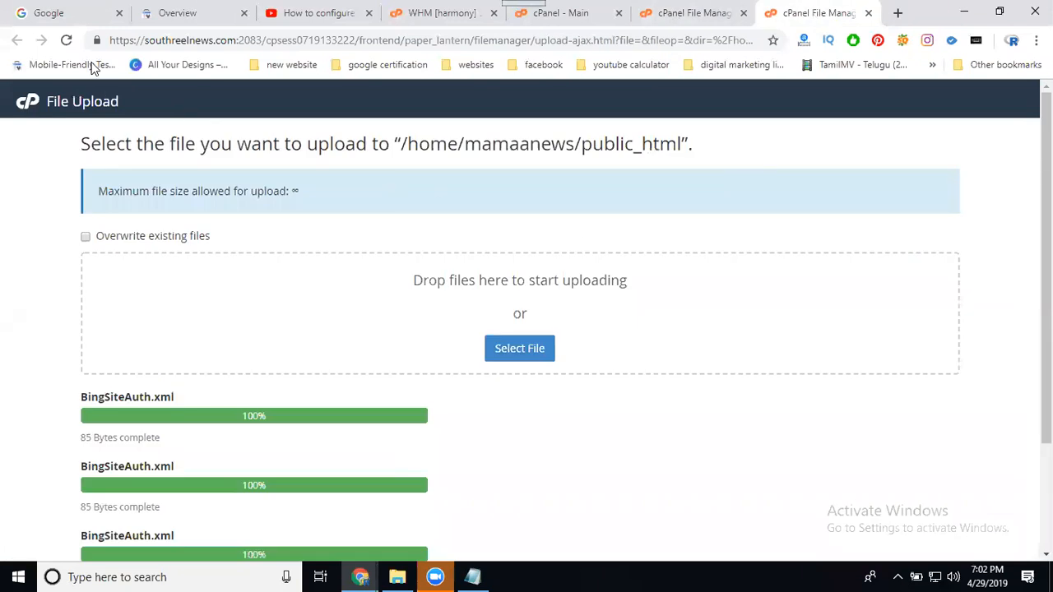
pyautogui.click(360, 577)
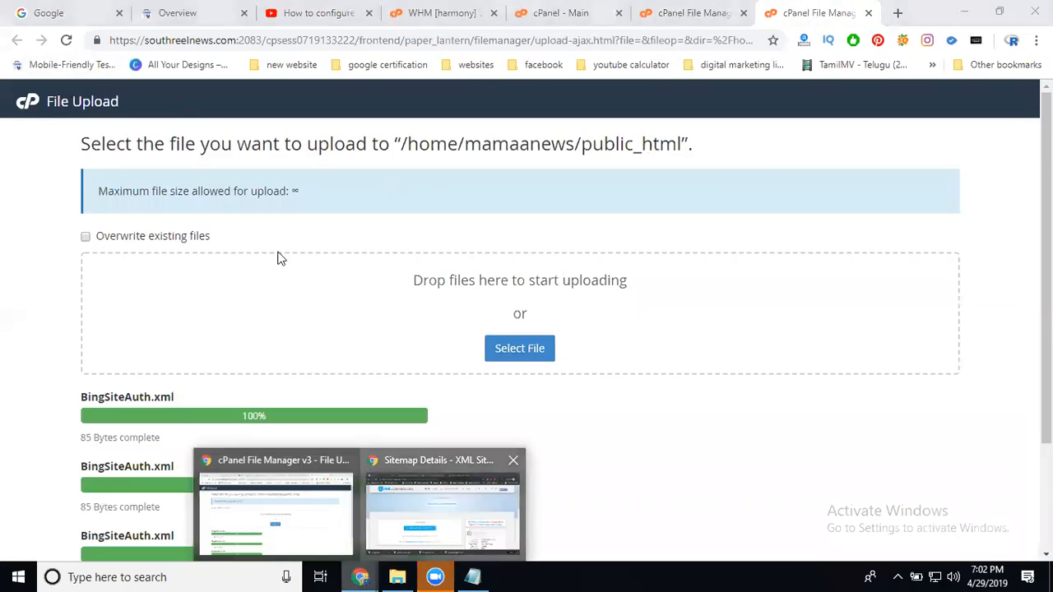
pyautogui.click(443, 506)
pyautogui.click(219, 13)
pyautogui.click(291, 41)
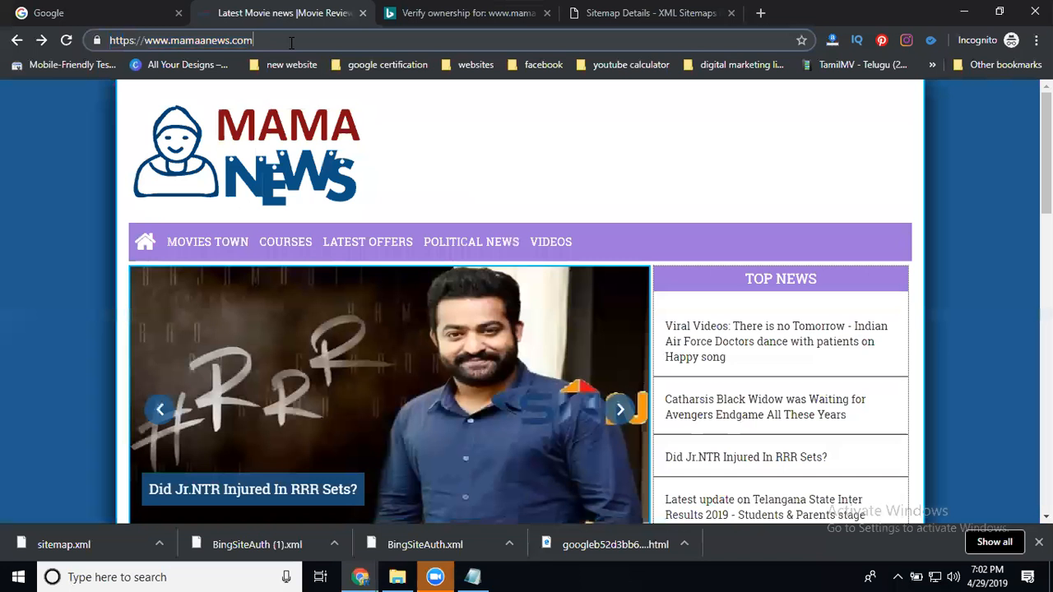
pyautogui.write('/site')
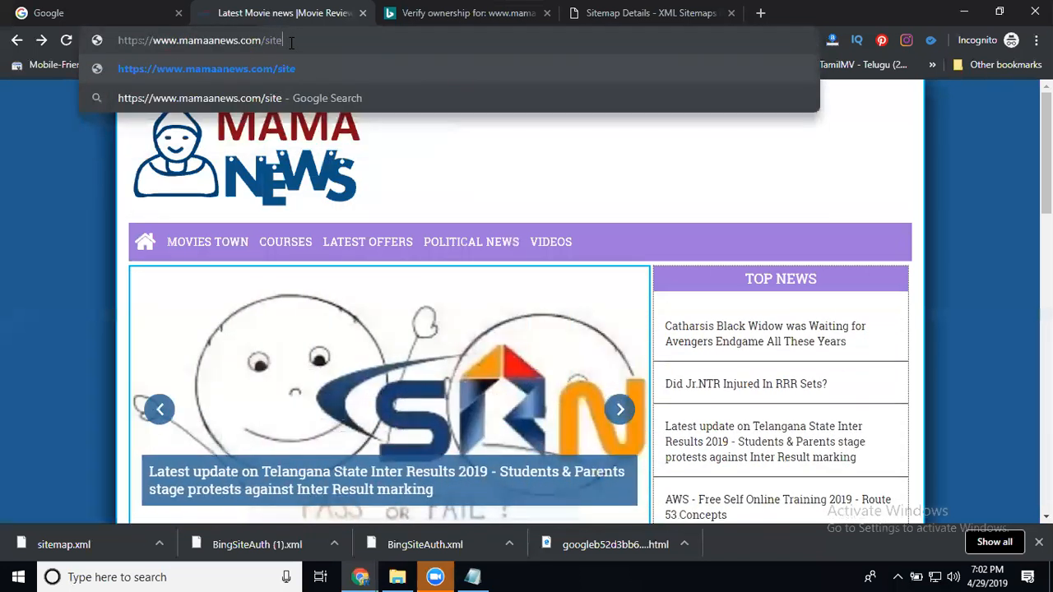
pyautogui.write('map.xml')
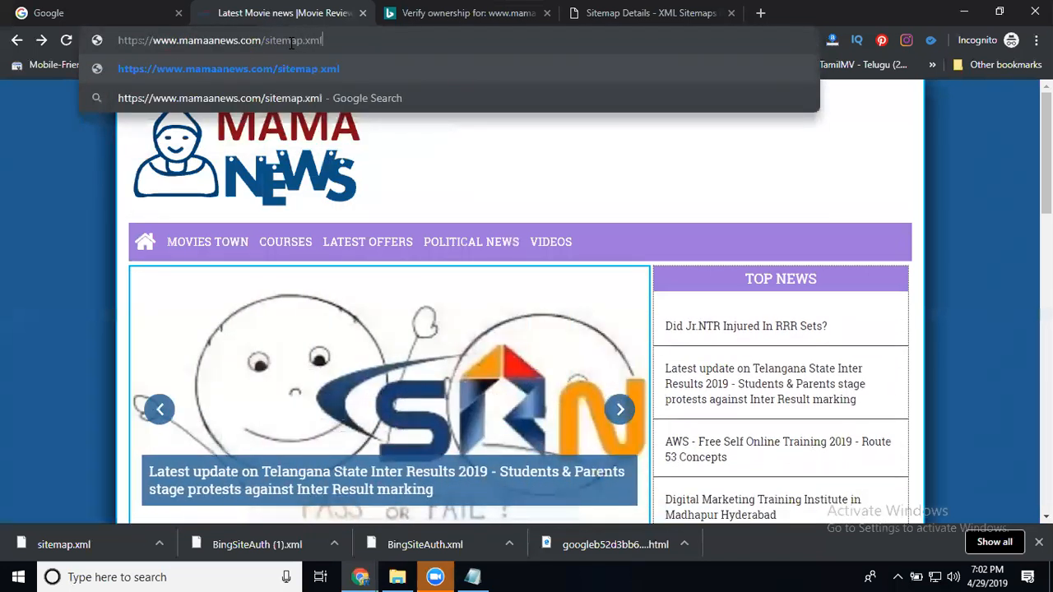
pyautogui.press('Return')
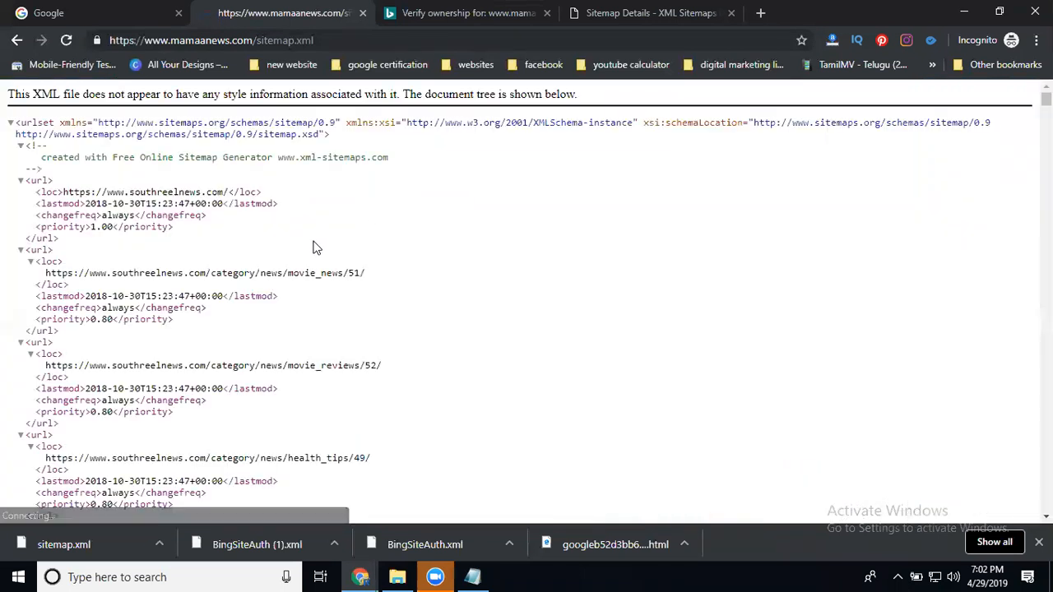
# Step: Enlarge the sitemap page to 125%, reload it and examine its URL entries, highlighting the domain in the first one
pyautogui.hotkey('ctrl', '+')
pyautogui.hotkey('ctrl', '+')
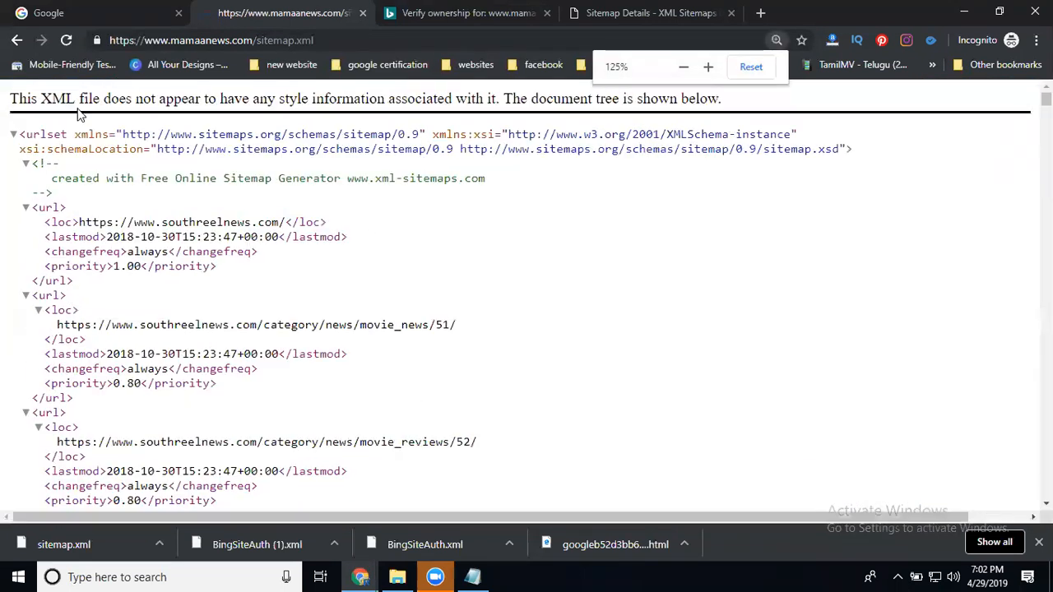
pyautogui.click(68, 39)
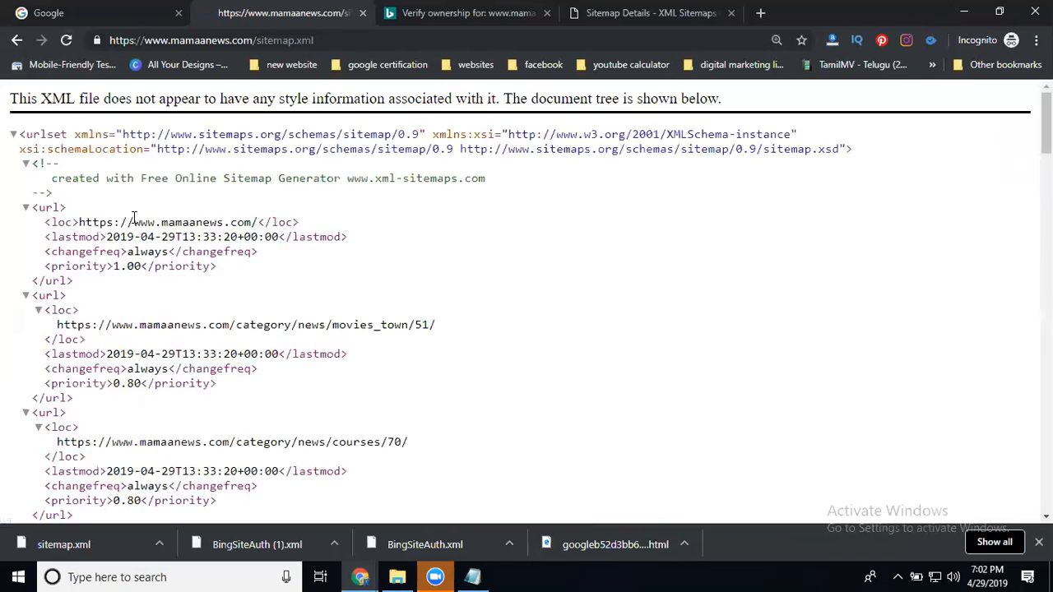
pyautogui.moveTo(156, 221); pyautogui.dragTo(249, 219)
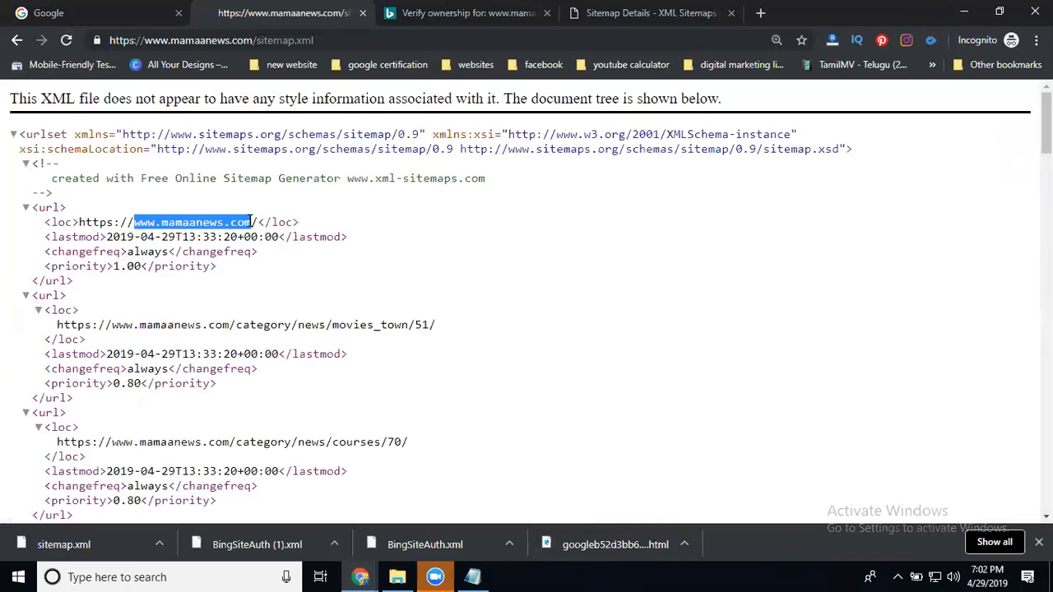
pyautogui.scroll(-5, 300, 294)
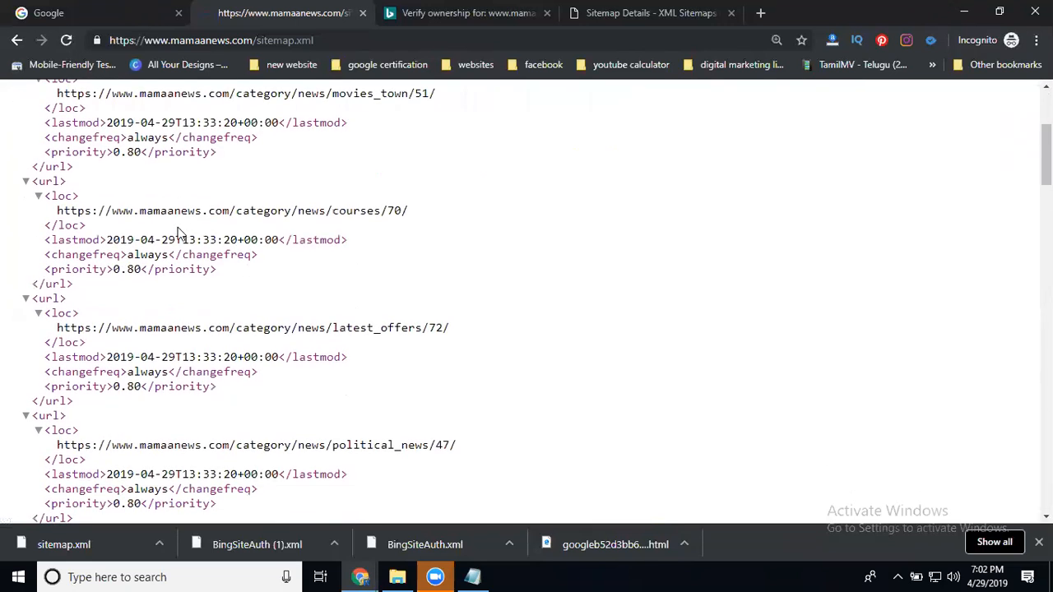
pyautogui.scroll(-3, 183, 292)
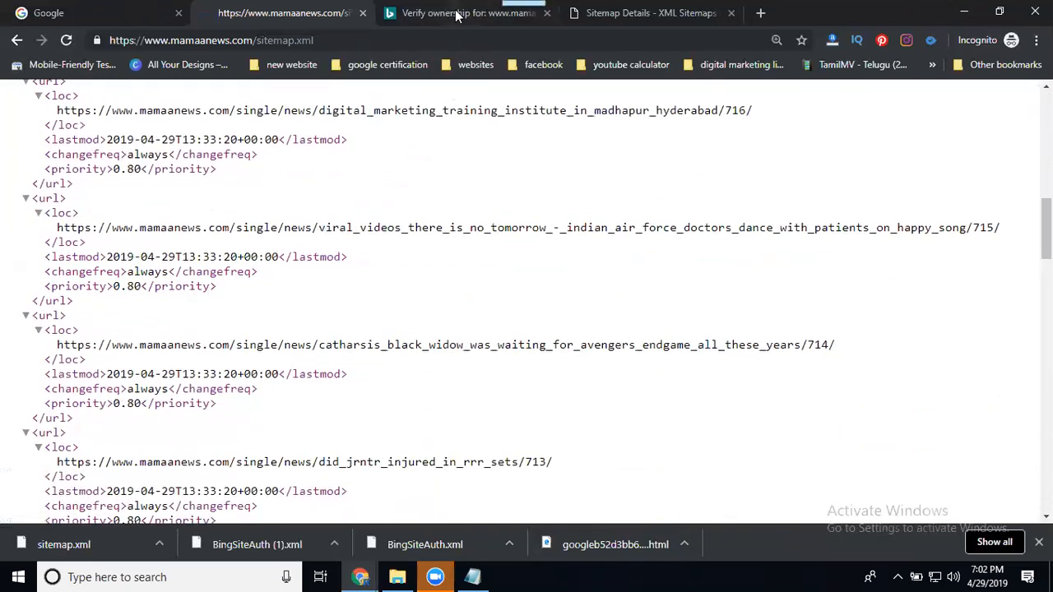
pyautogui.click(461, 13)
pyautogui.scroll(-1, 251, 311)
pyautogui.scroll(-3, 251, 311)
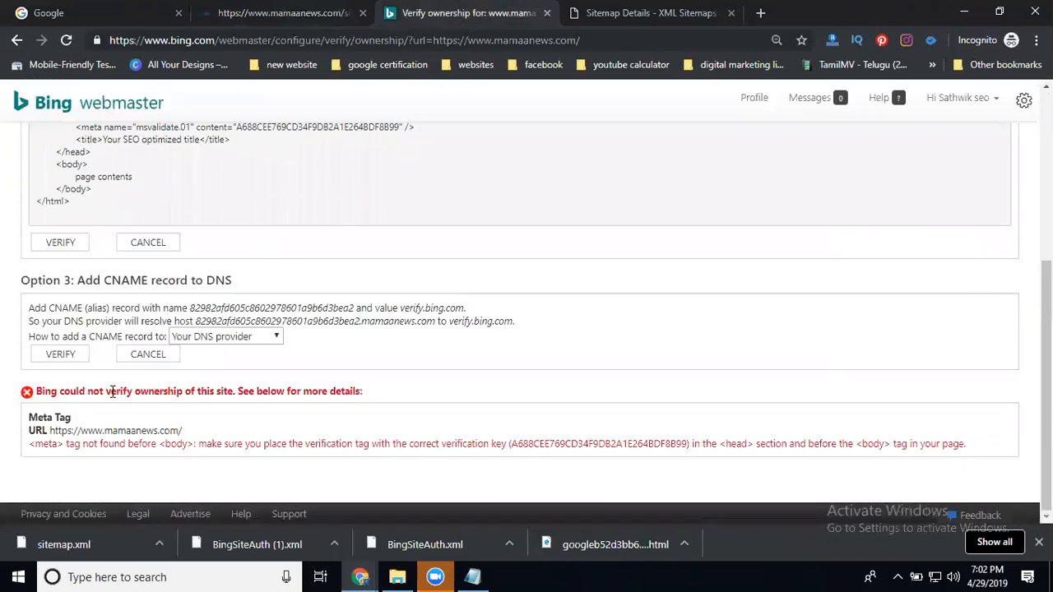
pyautogui.click(73, 359)
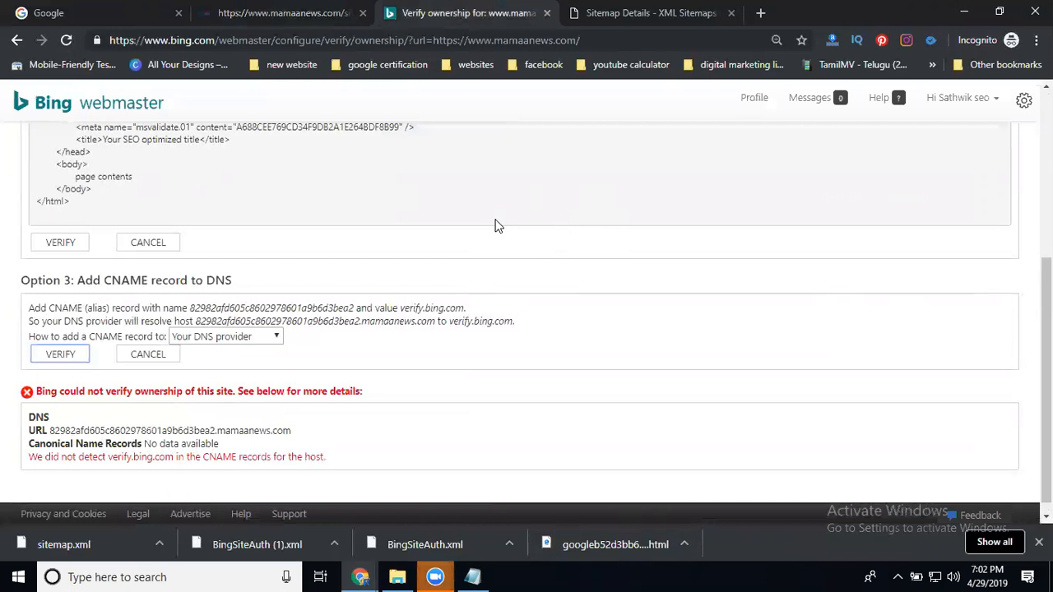
# Step: Copy the msvalidate.01 meta tag from Option 2 of the Bing ownership verification page
pyautogui.scroll(3, 495, 226)
pyautogui.click(420, 284)
pyautogui.hotkey('ctrl', 'c')
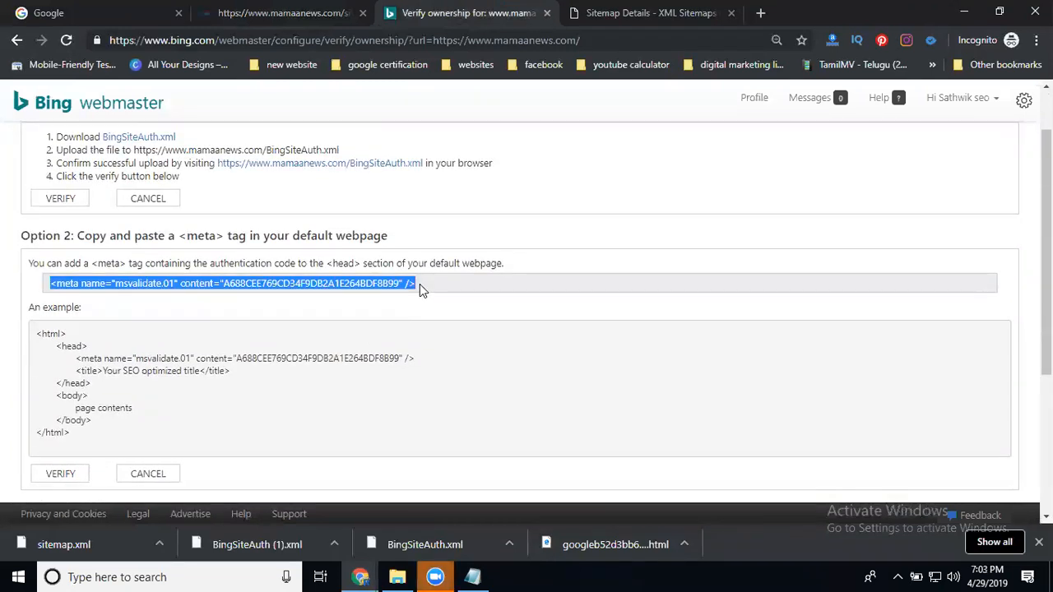
pyautogui.scroll(1, 419, 284)
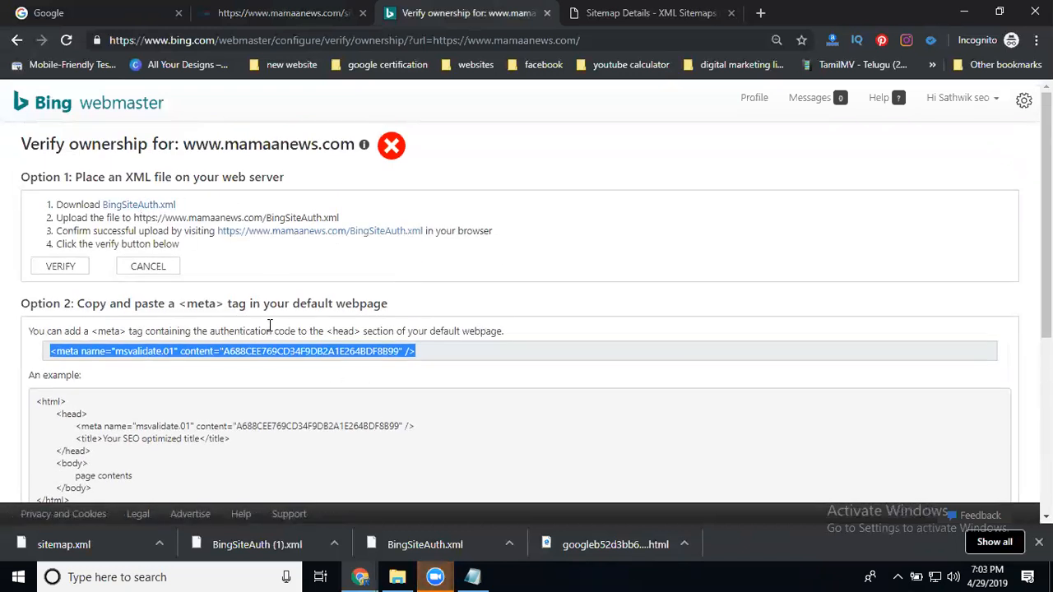
# Step: Switch to the cPanel window, reopen File Manager from the cPanel main page and close the File Upload tab
pyautogui.moveTo(360, 577)
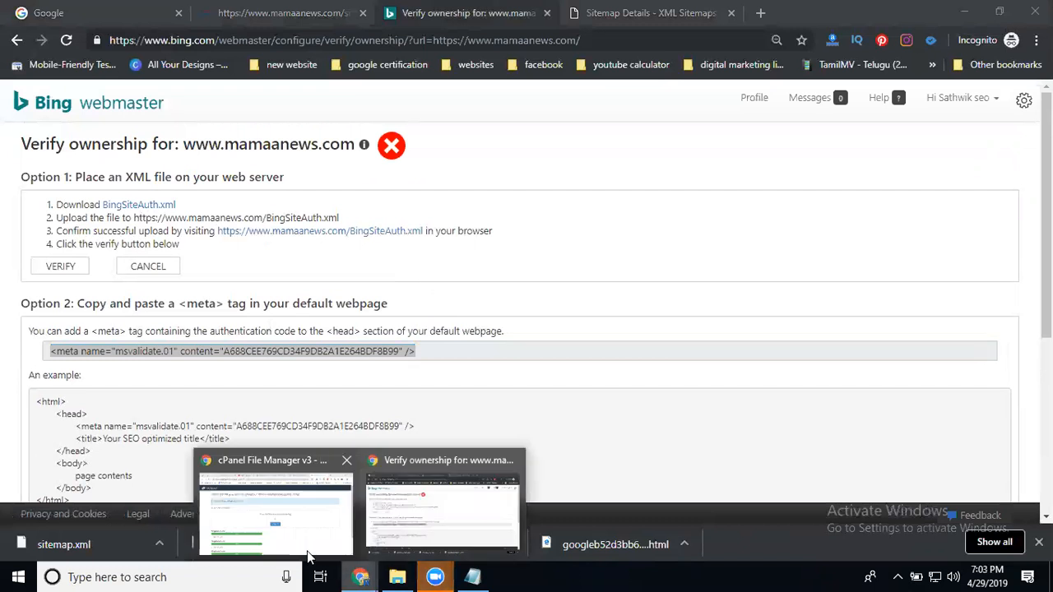
pyautogui.click(280, 510)
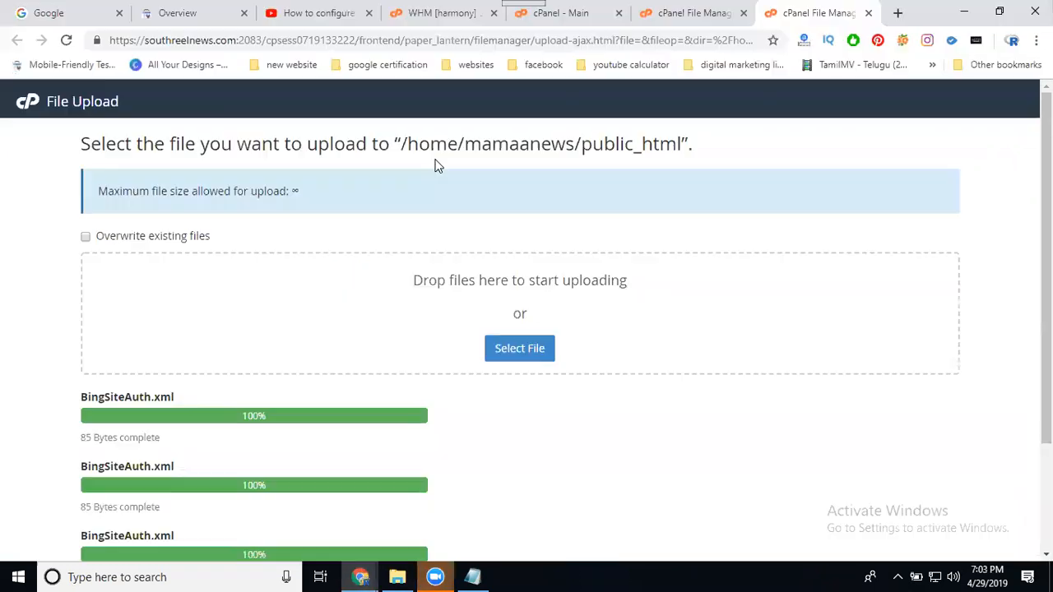
pyautogui.click(560, 24)
pyautogui.click(124, 227)
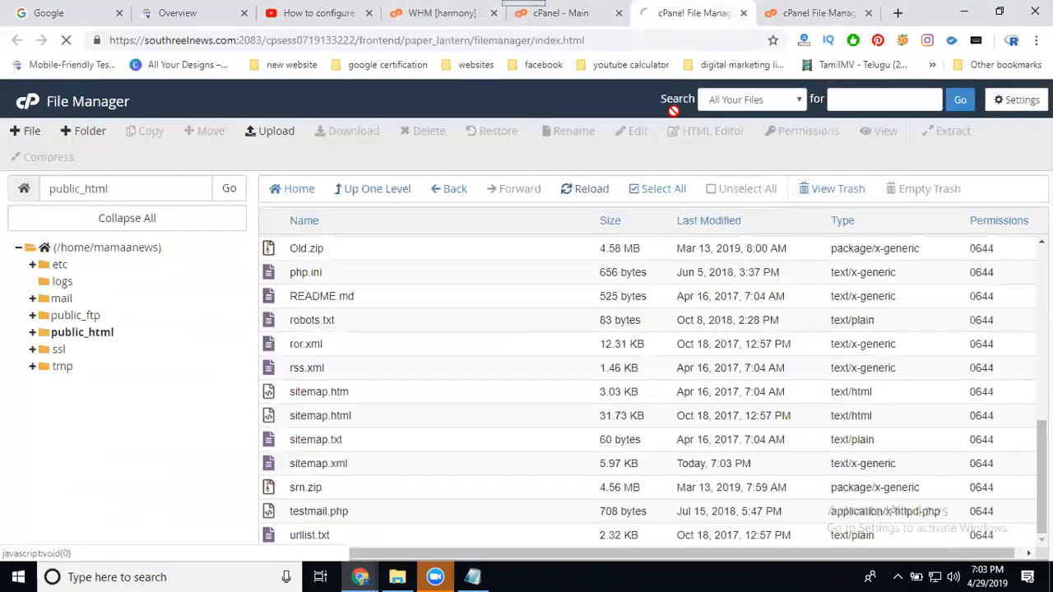
pyautogui.click(860, 14)
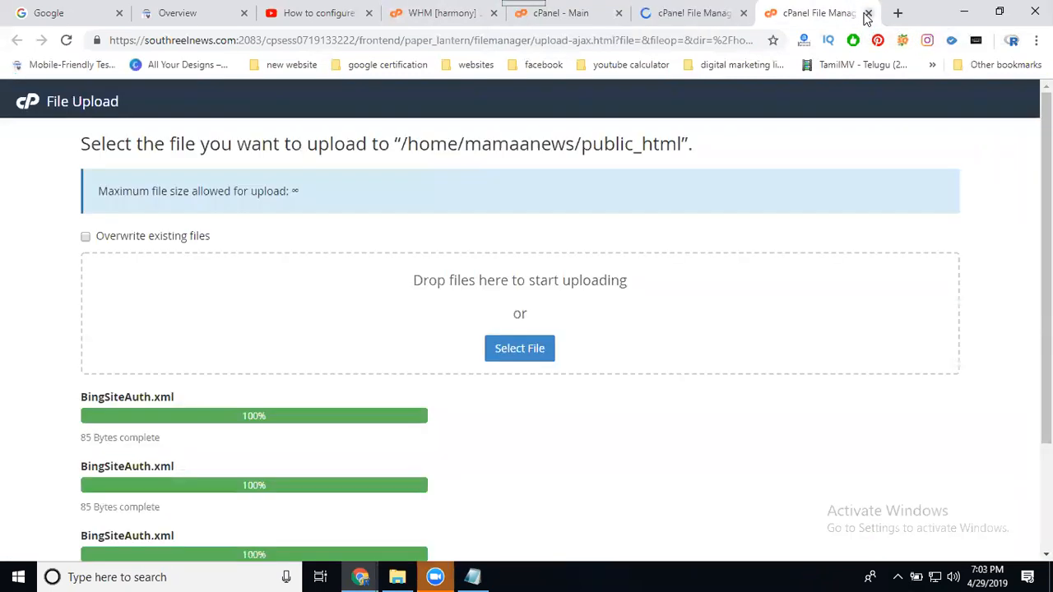
pyautogui.click(868, 13)
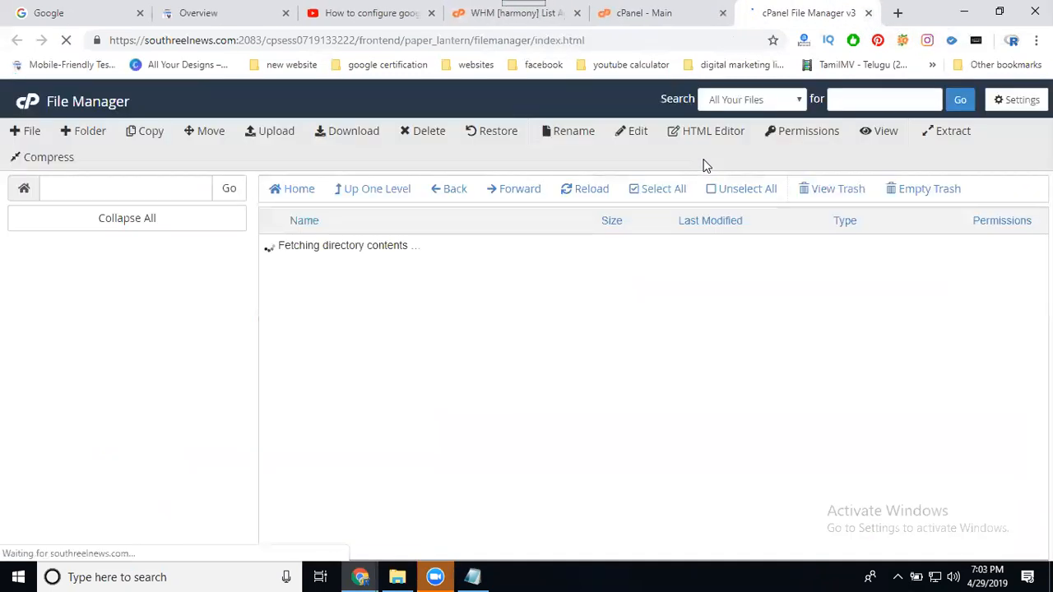
# Step: Open header.php in the public_html/application/views folder for editing
pyautogui.doubleClick(420, 350)
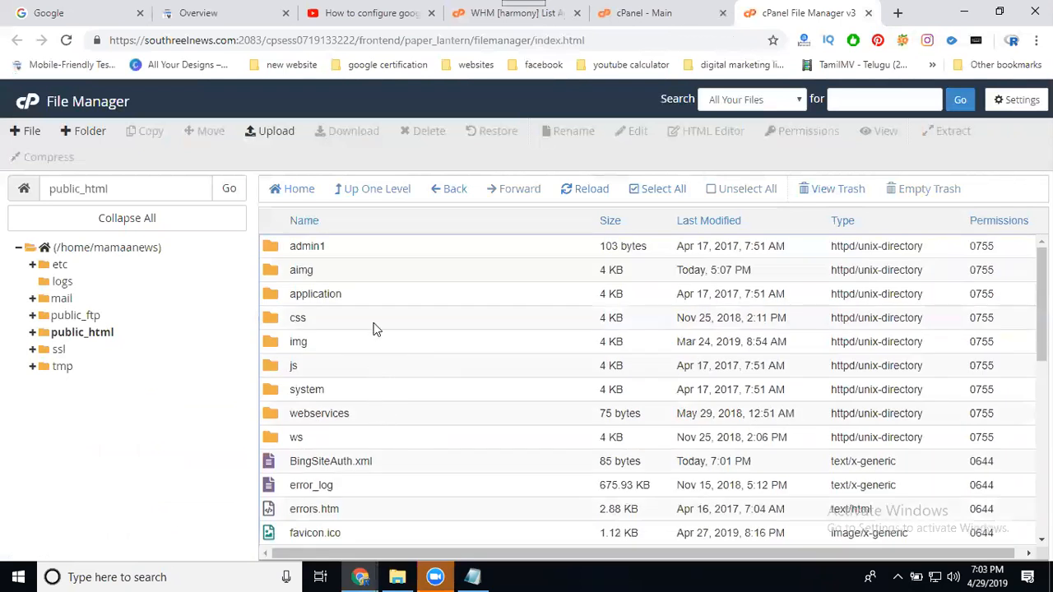
pyautogui.doubleClick(381, 297)
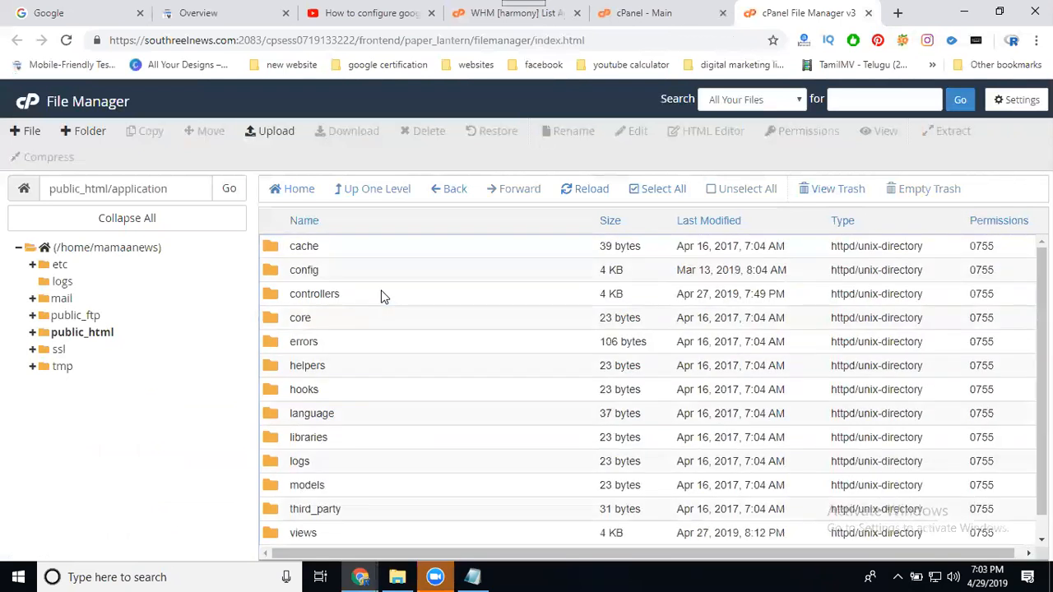
pyautogui.scroll(-1, 380, 303)
pyautogui.doubleClick(358, 508)
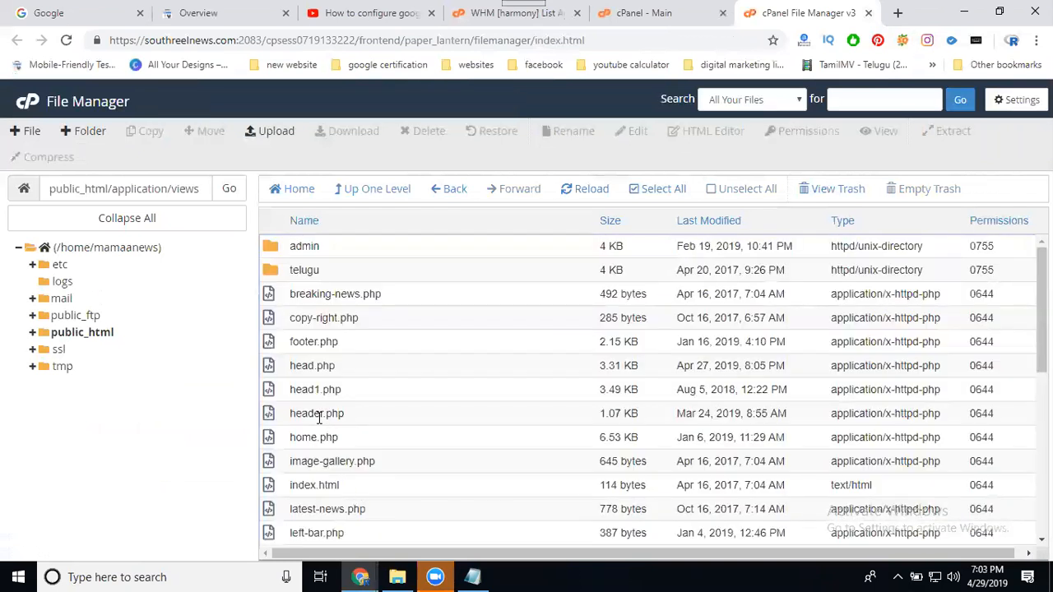
pyautogui.rightClick(318, 417)
pyautogui.click(336, 403)
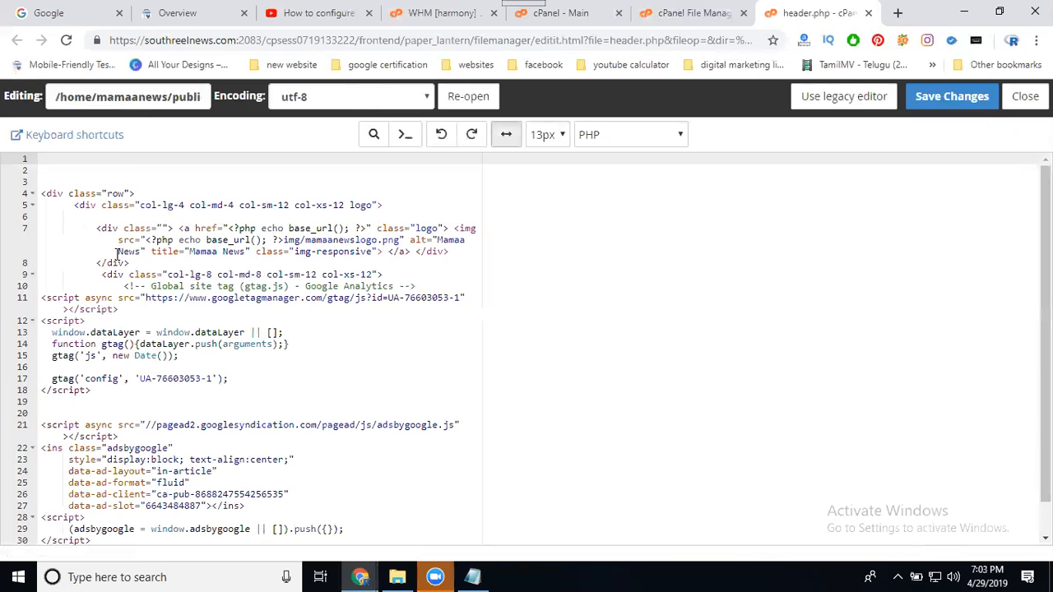
# Step: Paste the copied msvalidate.01 verification meta tag on line 2 of header.php and save the file
pyautogui.click(92, 171)
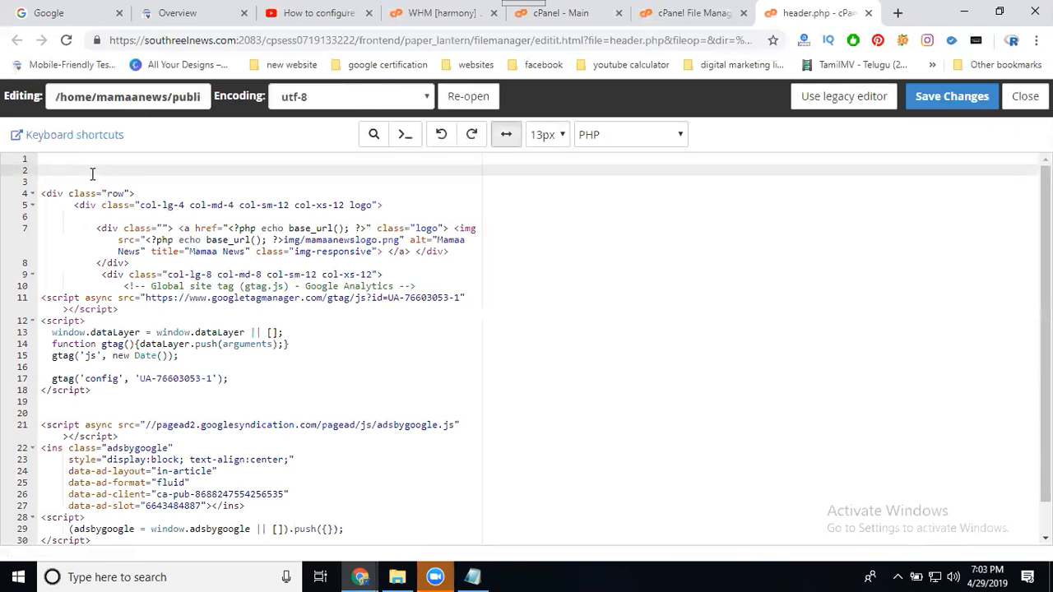
pyautogui.hotkey('ctrl', 'v')
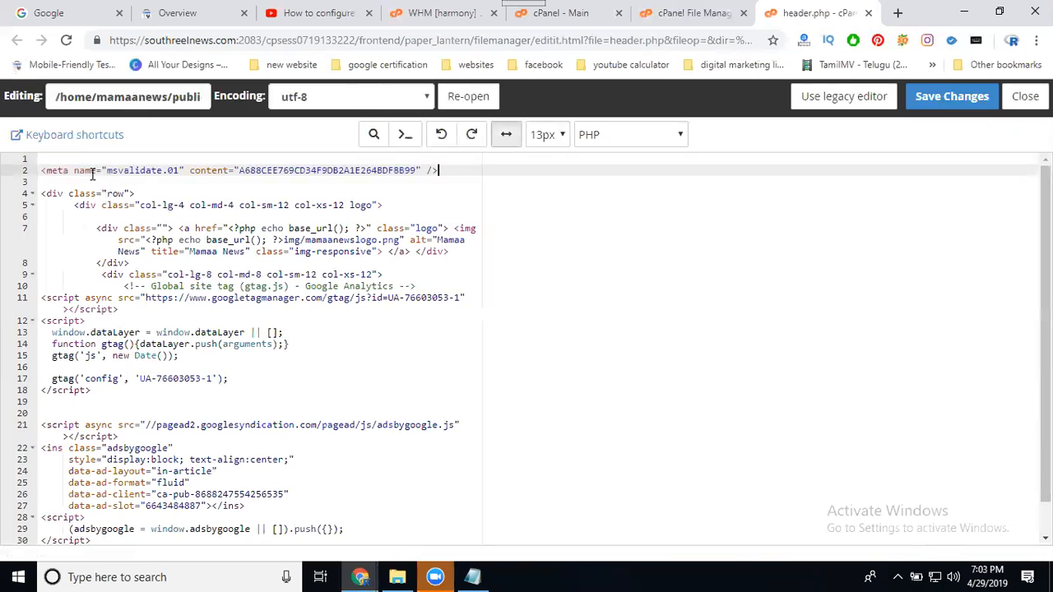
pyautogui.click(940, 97)
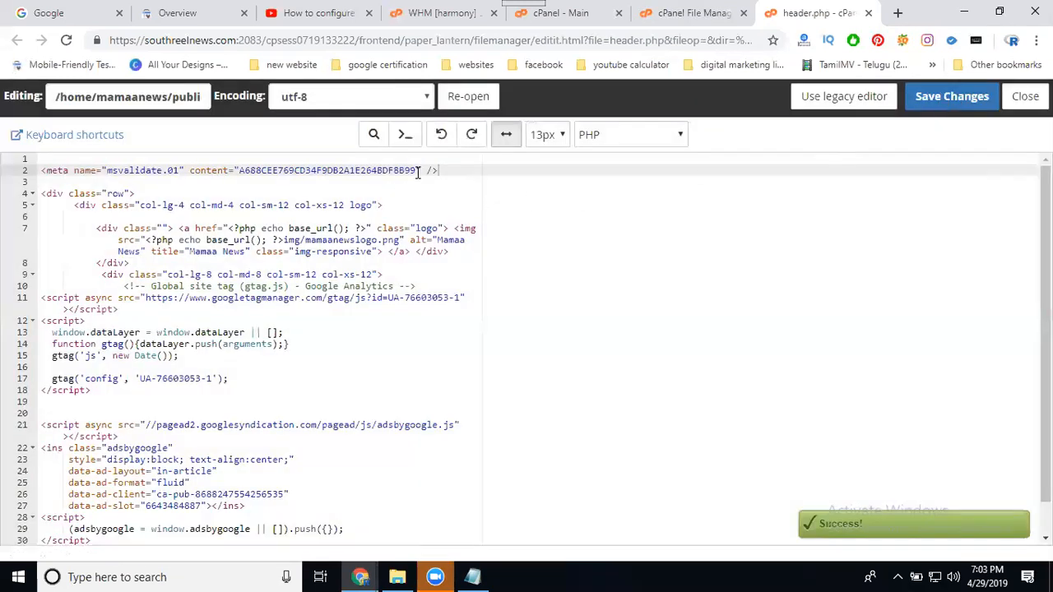
# Step: Copy the verification code from the meta tag's content attribute and switch to the sitemap page in the incognito window
pyautogui.moveTo(416, 169); pyautogui.dragTo(239, 171)
pyautogui.hotkey('ctrl', 'c')
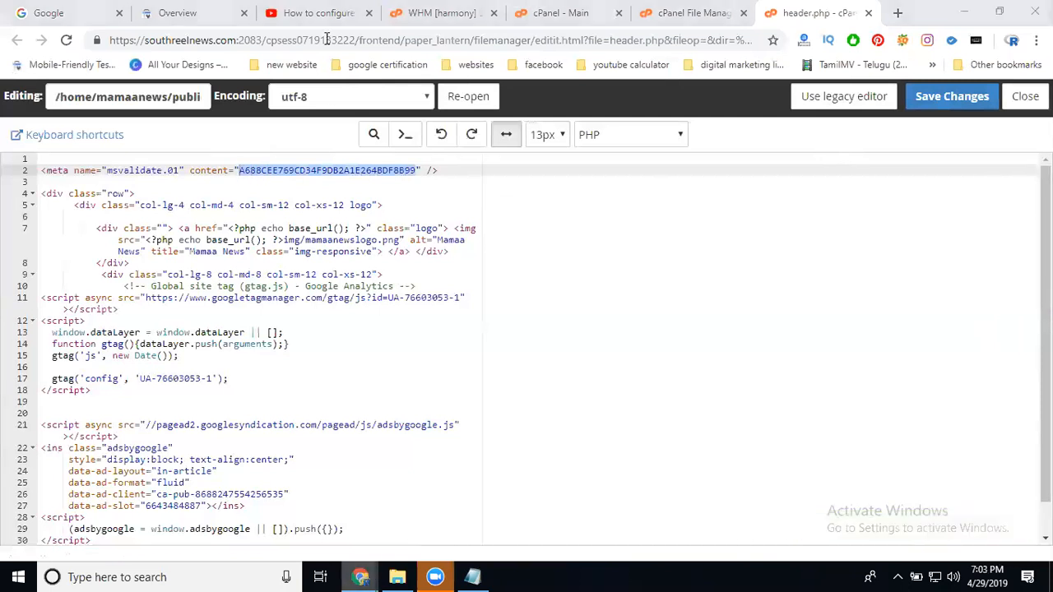
pyautogui.click(548, 502)
pyautogui.click(284, 14)
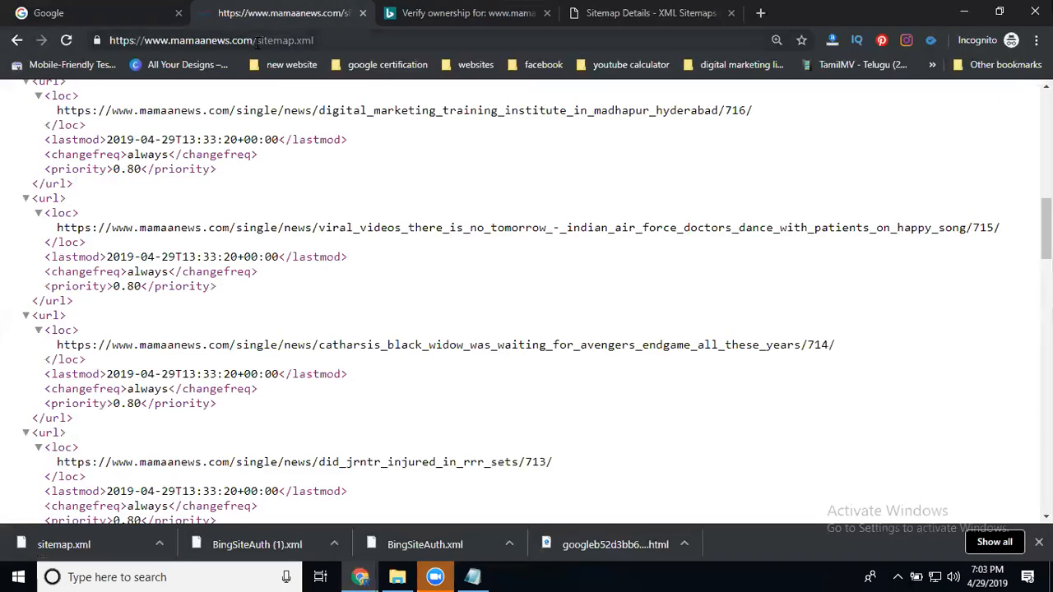
pyautogui.moveTo(258, 43); pyautogui.dragTo(496, 77)
pyautogui.press('BackSpace')
pyautogui.press('Return')
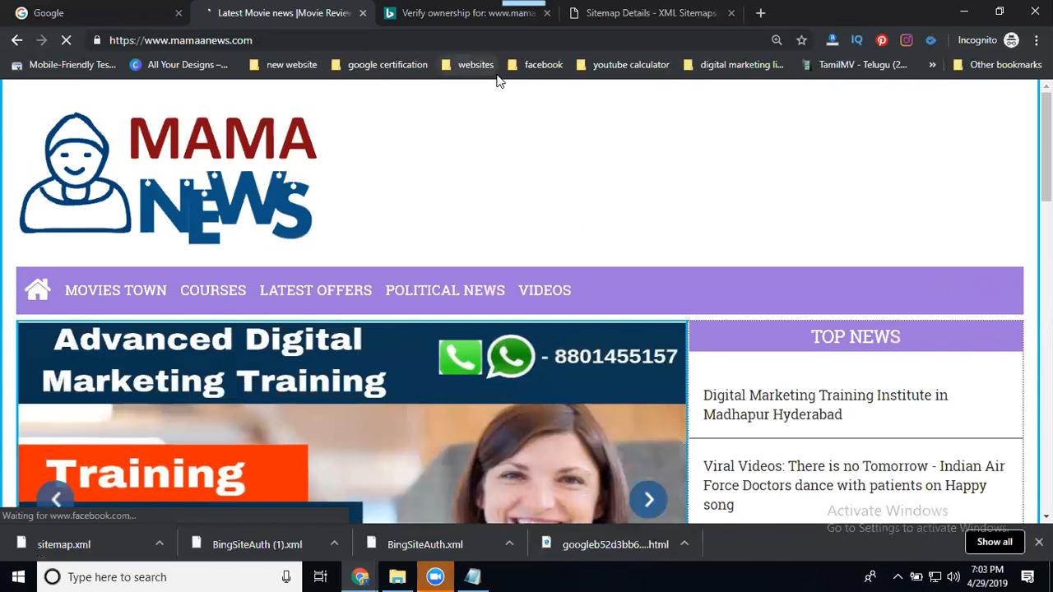
pyautogui.hotkey('ctrl', 'u')
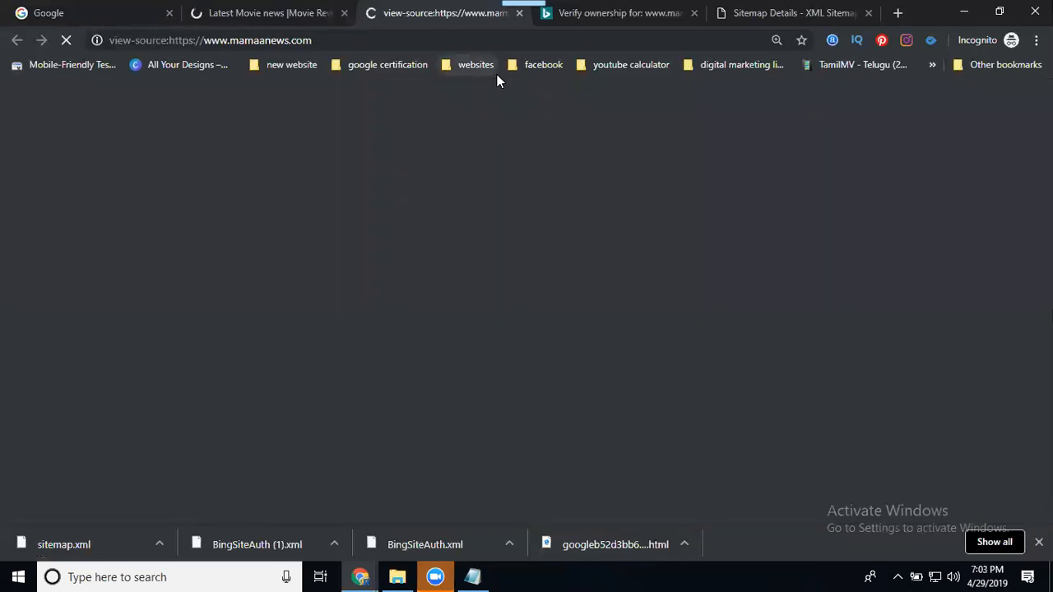
pyautogui.hotkey('ctrl', 'f')
pyautogui.hotkey('ctrl', 'v')
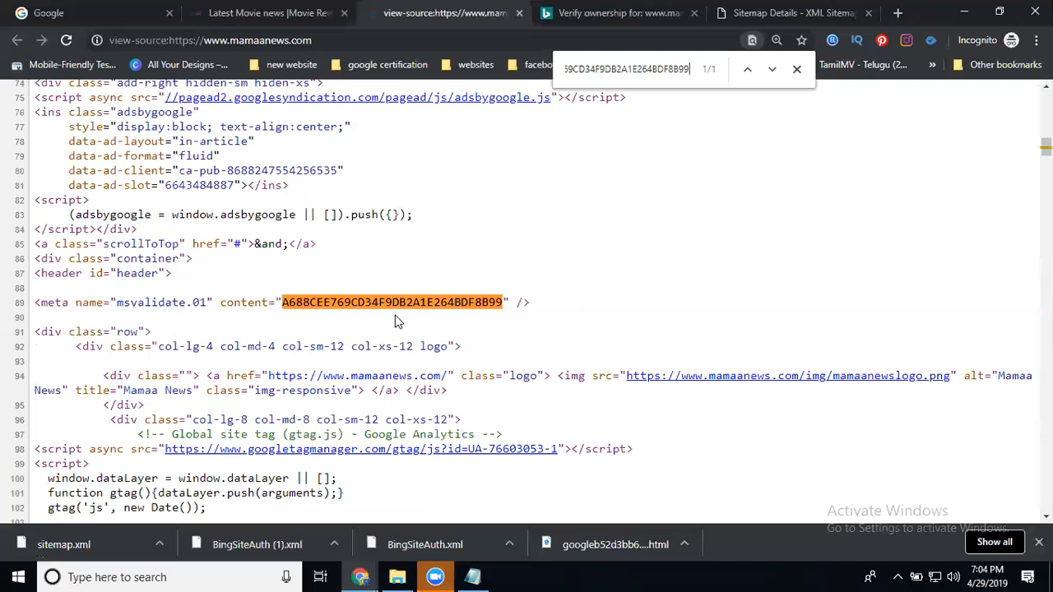
# Step: Open the featured article from the homepage, search its page source for the verification code and close that source page
pyautogui.click(266, 12)
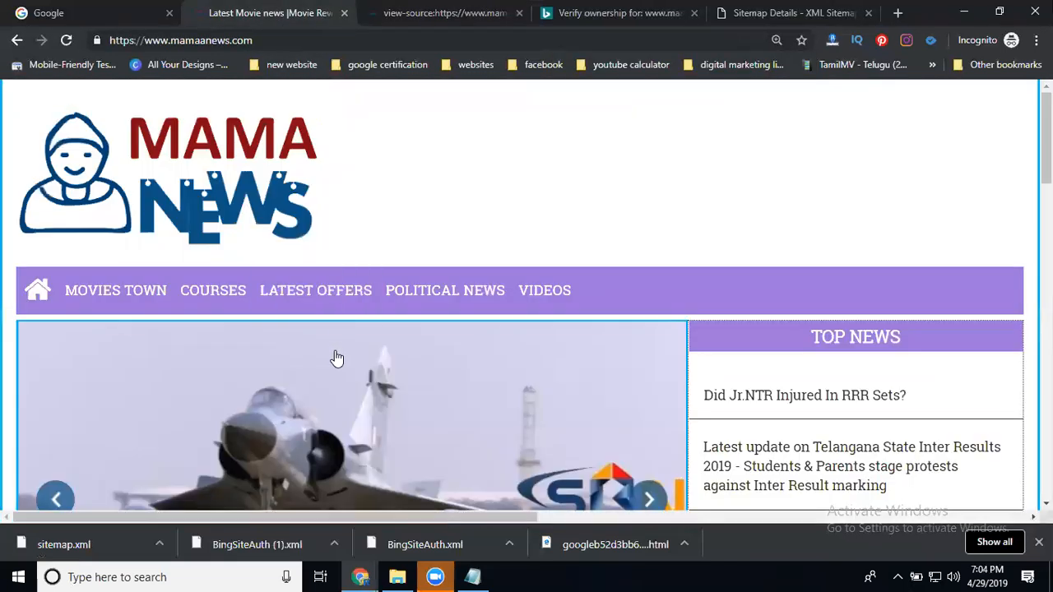
pyautogui.click(337, 358)
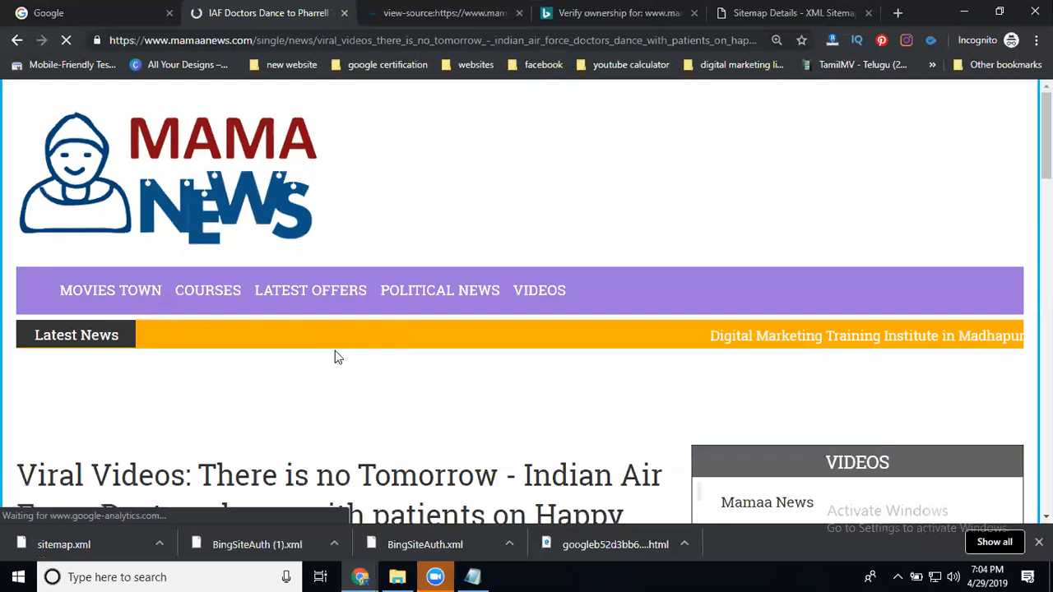
pyautogui.hotkey('ctrl', 'u')
pyautogui.hotkey('ctrl', 'f')
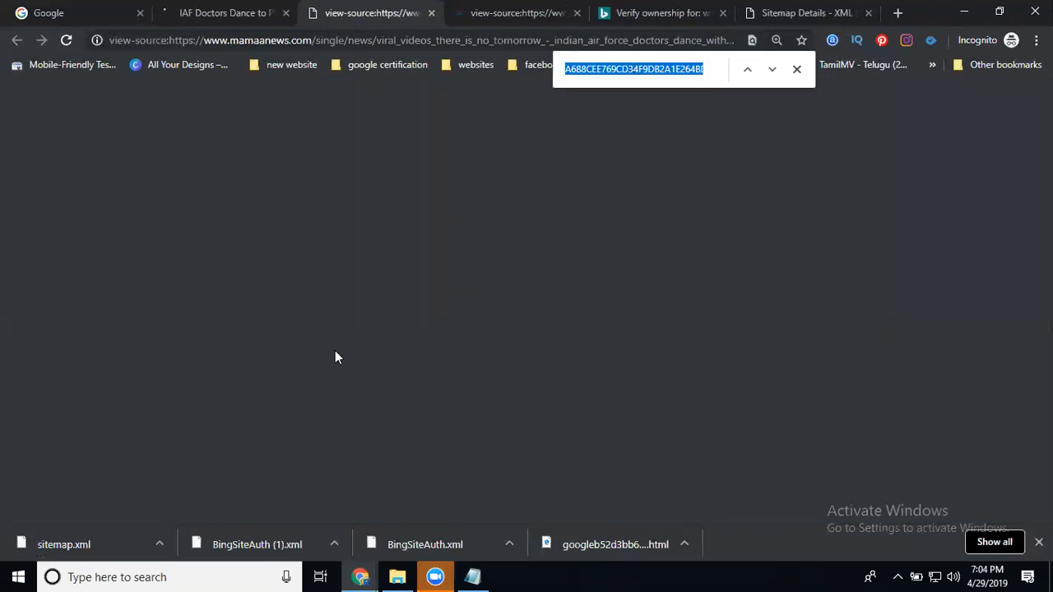
pyautogui.hotkey('ctrl', 'v')
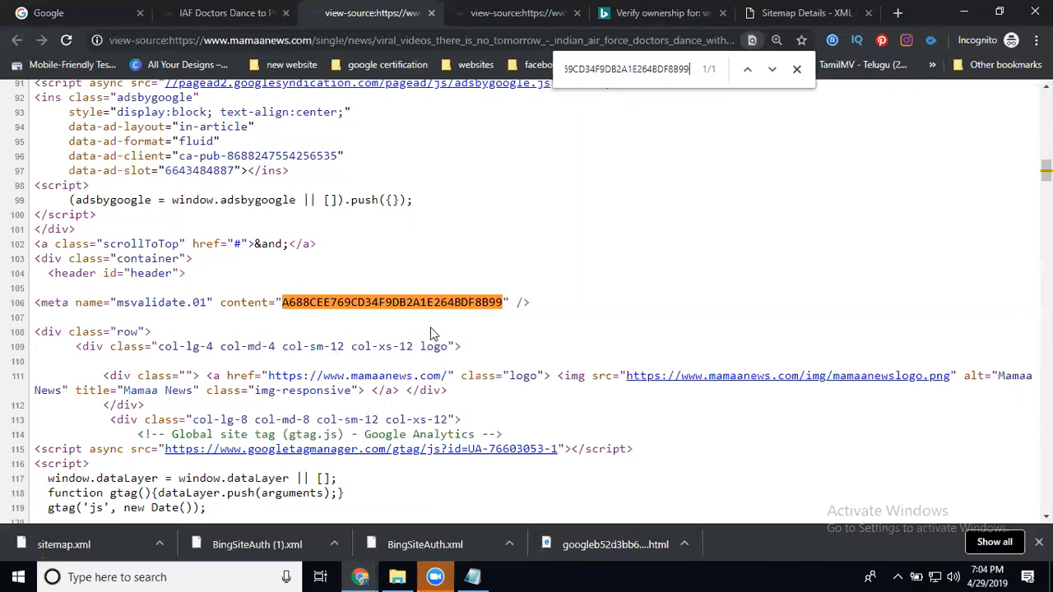
pyautogui.click(431, 13)
pyautogui.click(523, 24)
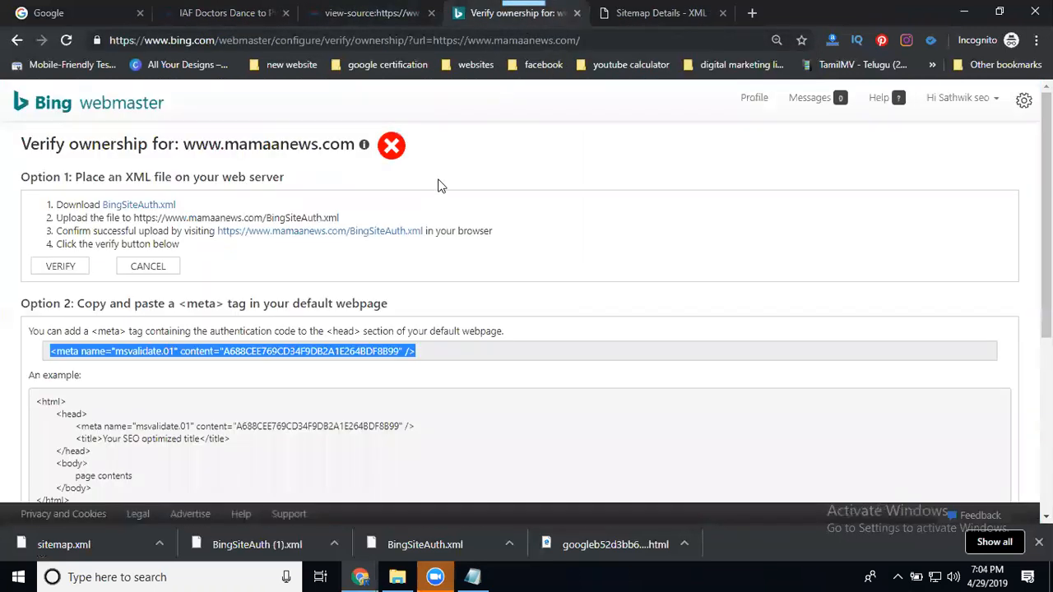
pyautogui.scroll(-3, 110, 365)
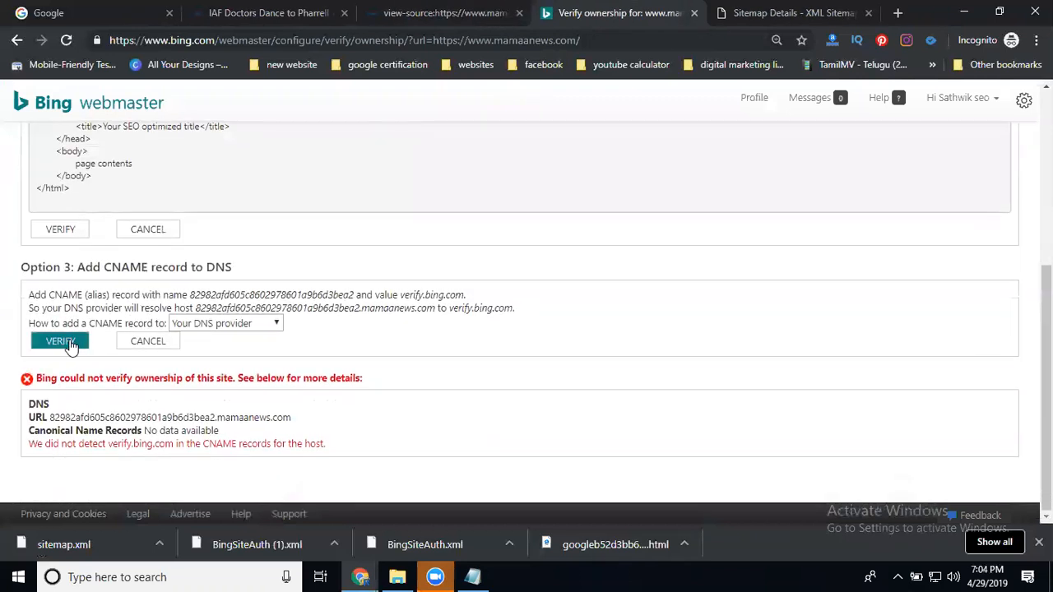
pyautogui.click(70, 346)
pyautogui.click(70, 233)
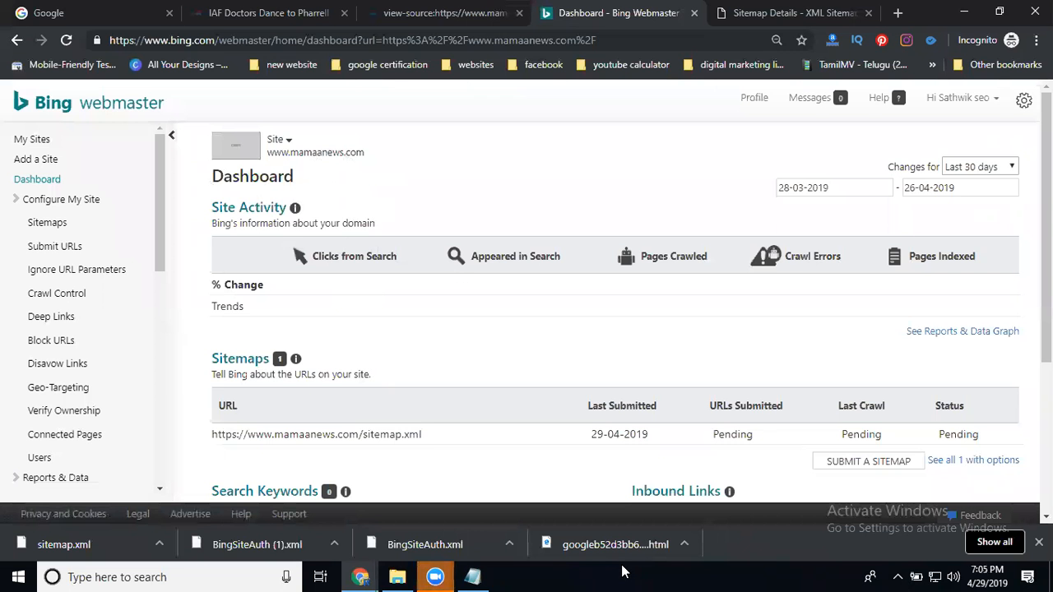
pyautogui.click(684, 570)
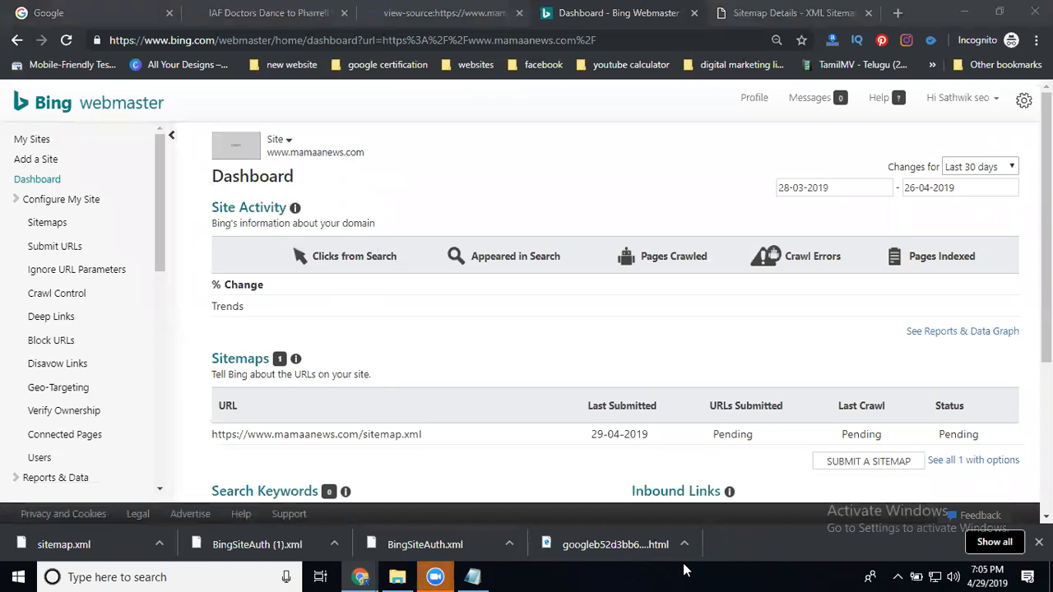